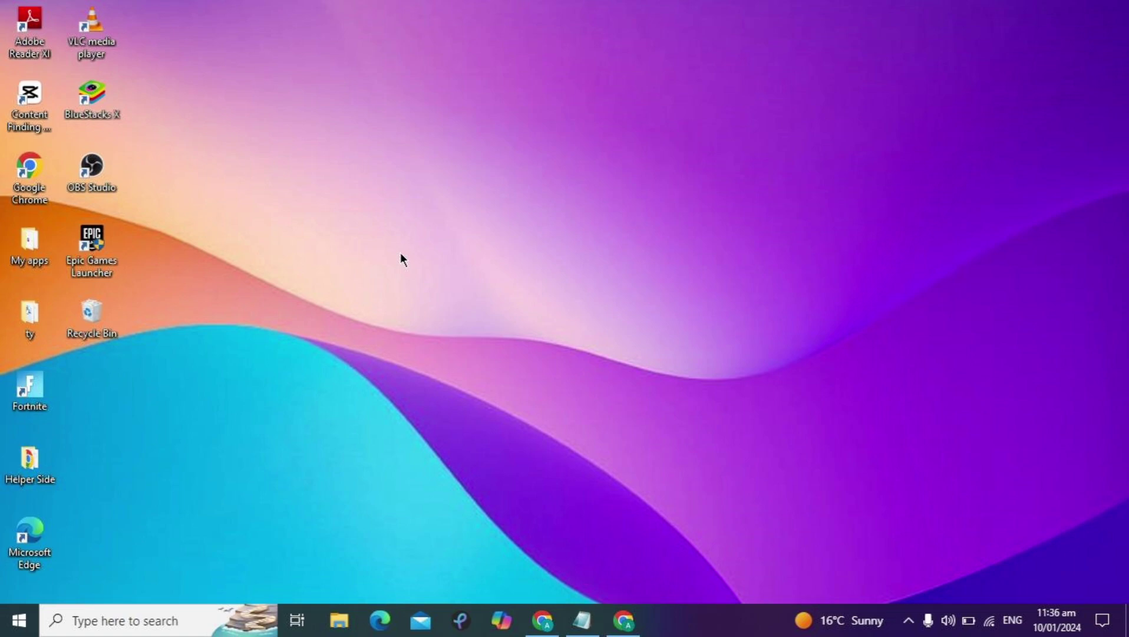
Step: Open Advanced display settings through the desktop's Display settings
{"action": "right_click", "coordinate": [402, 207]}
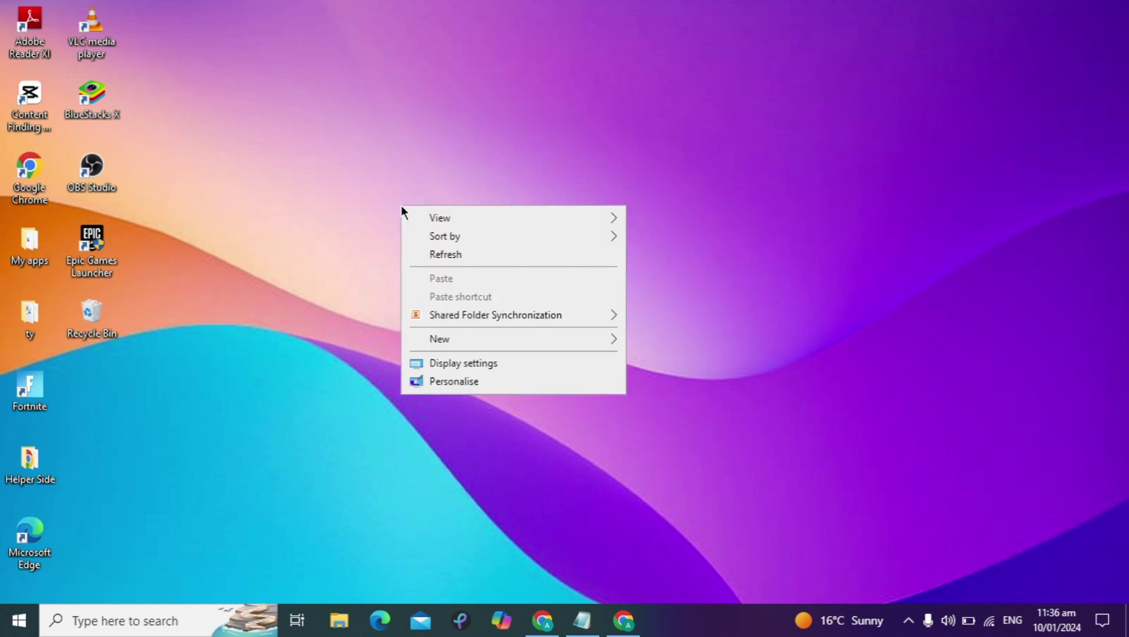
{"action": "left_click", "coordinate": [504, 365]}
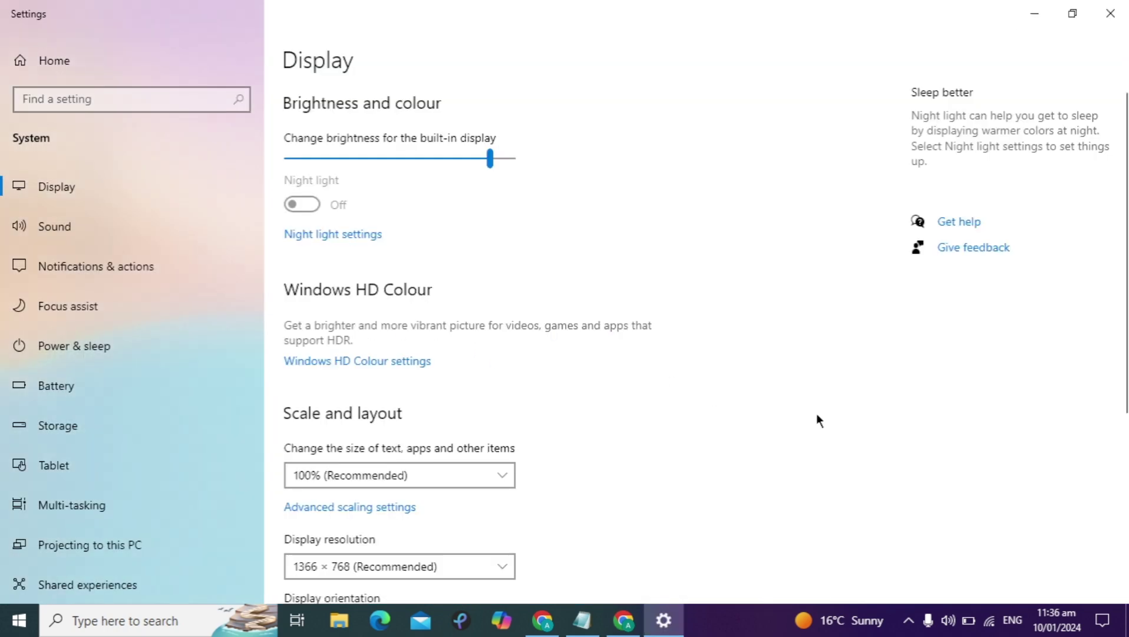
{"action": "scroll", "coordinate": [817, 414], "scroll_direction": "down", "scroll_amount": 5}
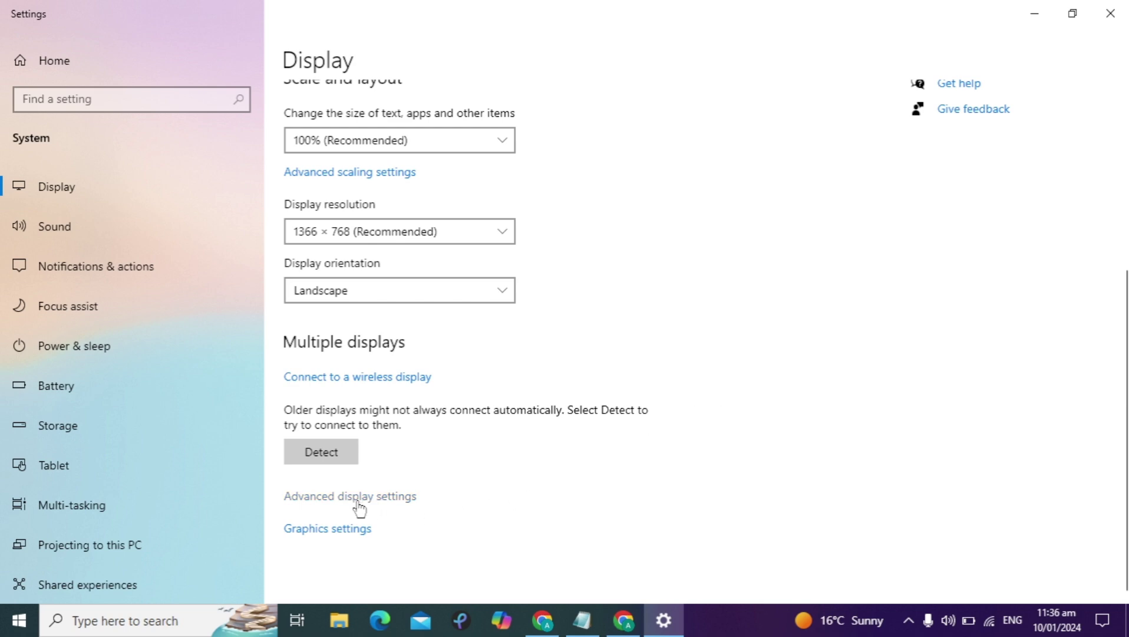
{"action": "left_click", "coordinate": [346, 499]}
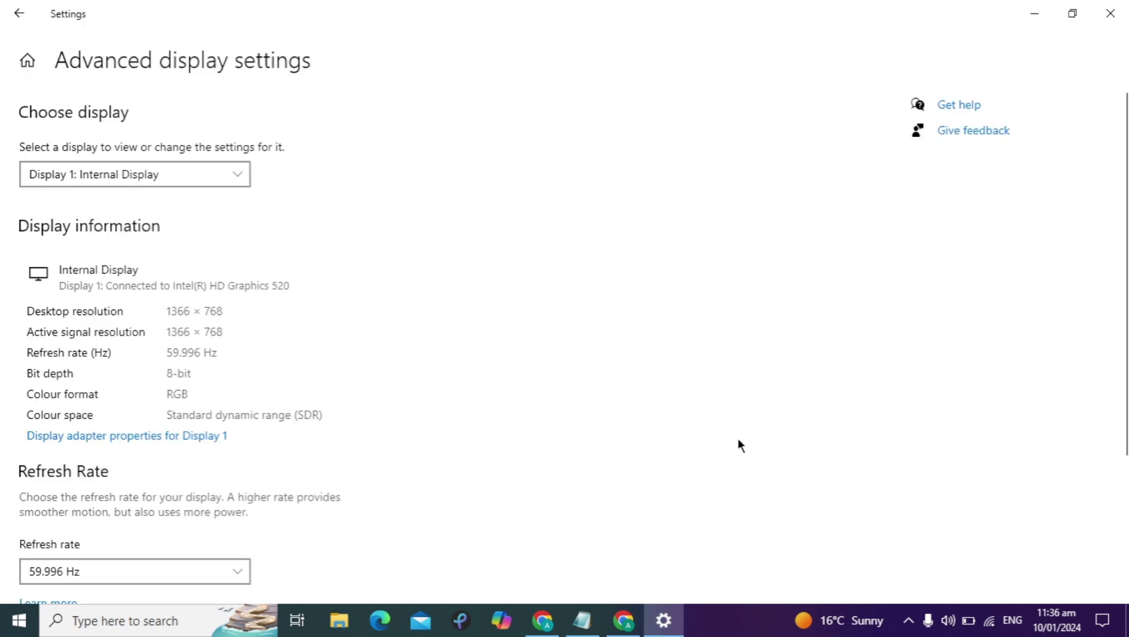
{"action": "scroll", "coordinate": [739, 439], "scroll_direction": "down", "scroll_amount": 3}
{"action": "scroll", "coordinate": [739, 439], "scroll_direction": "up", "scroll_amount": 3}
{"action": "scroll", "coordinate": [738, 440], "scroll_direction": "down", "scroll_amount": 3}
{"action": "scroll", "coordinate": [739, 440], "scroll_direction": "up", "scroll_amount": 1}
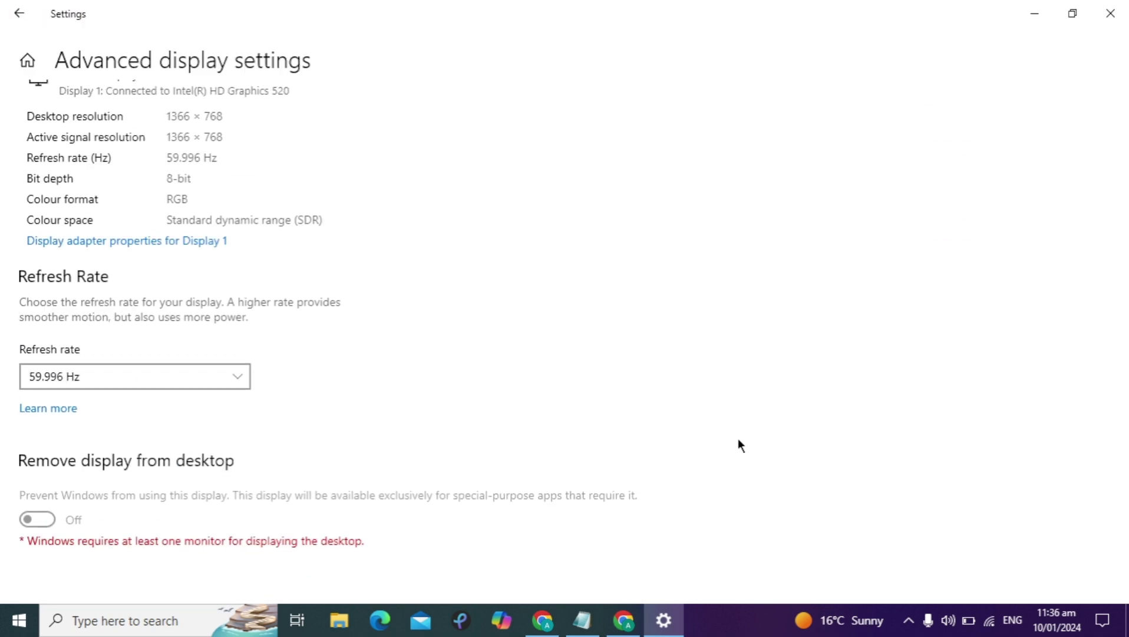
Step: Check the Intel HD Graphics 520 adapter's 128 MB dedicated video memory, then cancel the properties
{"action": "left_click", "coordinate": [144, 243]}
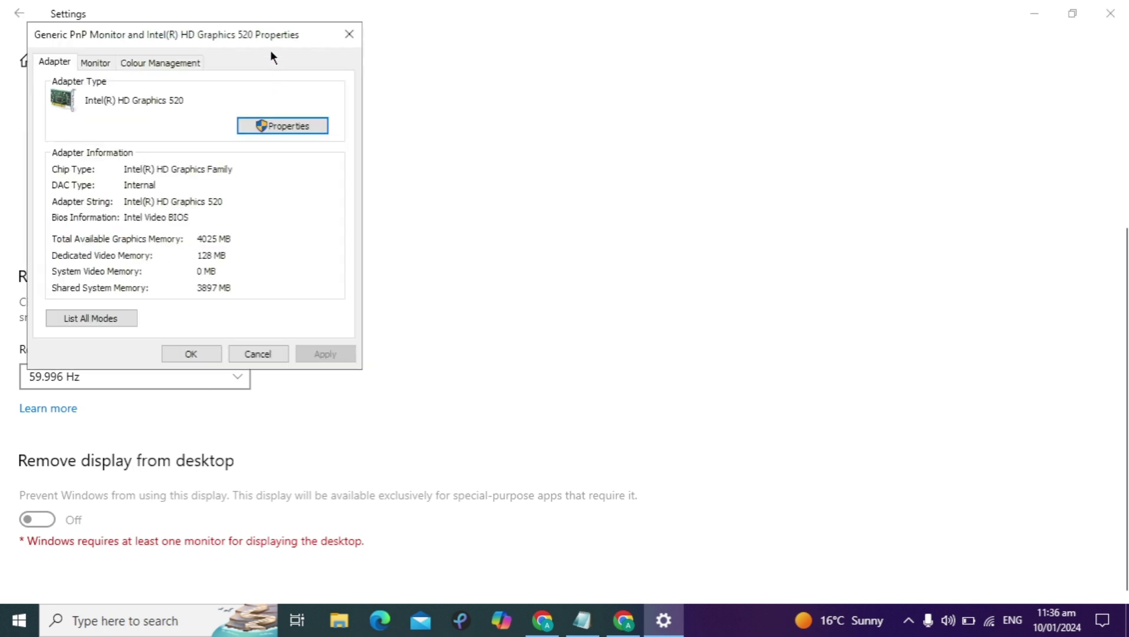
{"action": "left_click_drag", "start_coordinate": [270, 35], "coordinate": [636, 82]}
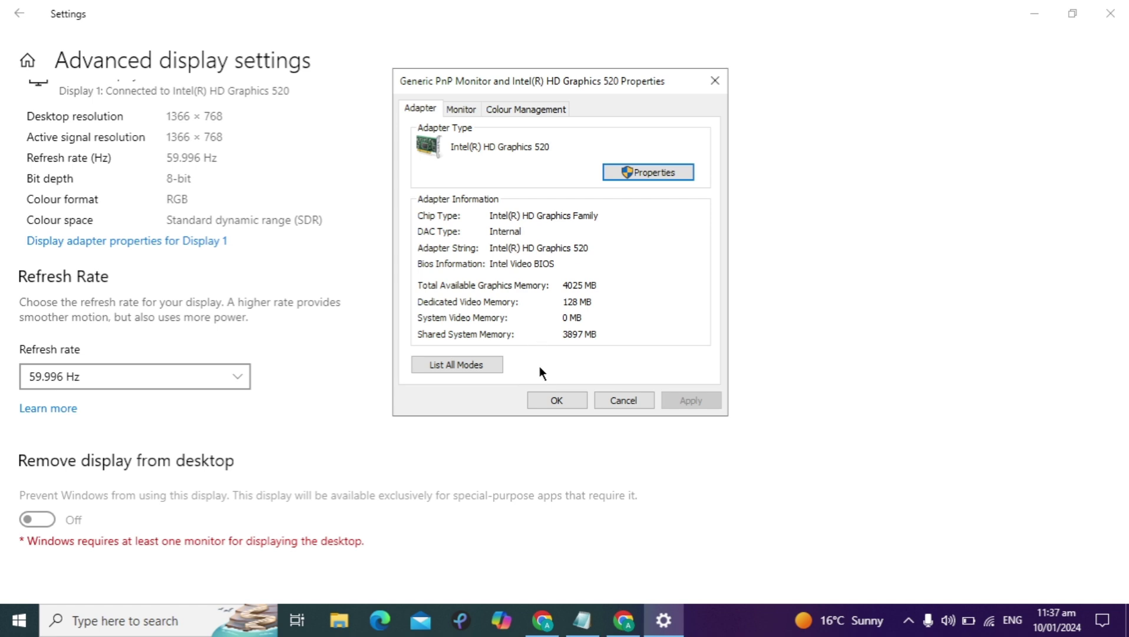
{"action": "left_click", "coordinate": [620, 402]}
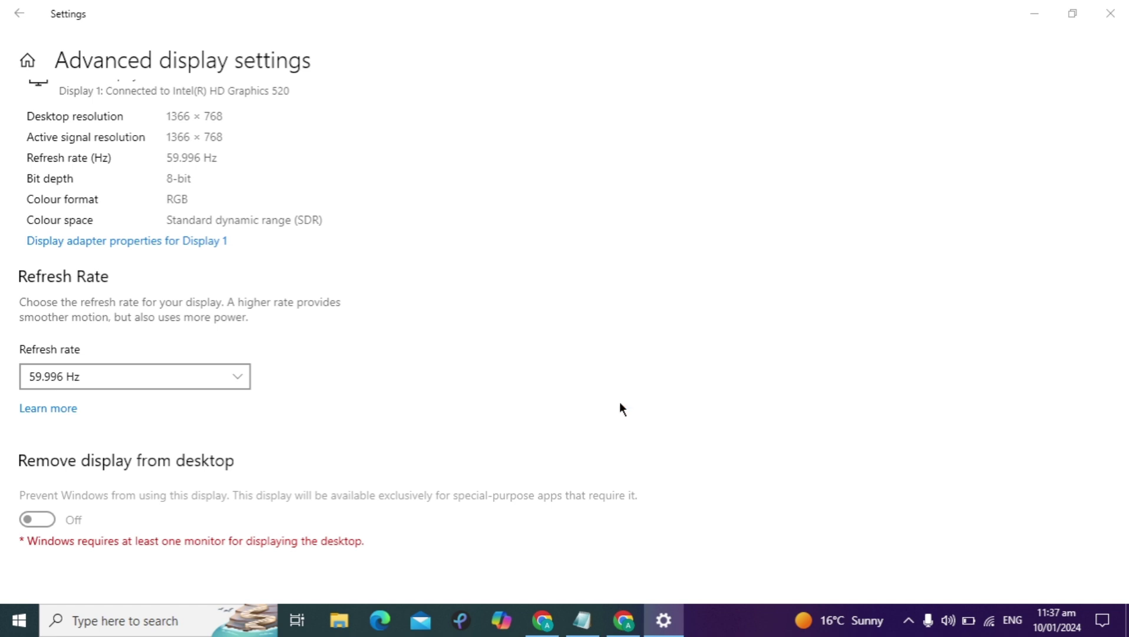
Step: Close Settings and launch Device Manager from a 'devi' search
{"action": "left_click", "coordinate": [1111, 13]}
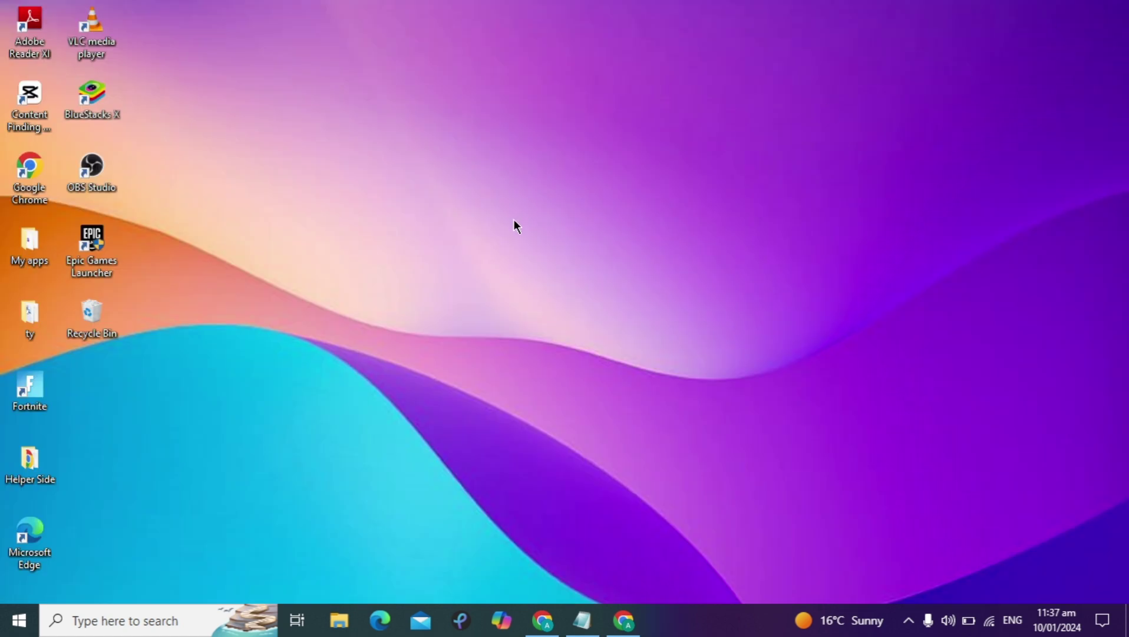
{"action": "left_click", "coordinate": [193, 630]}
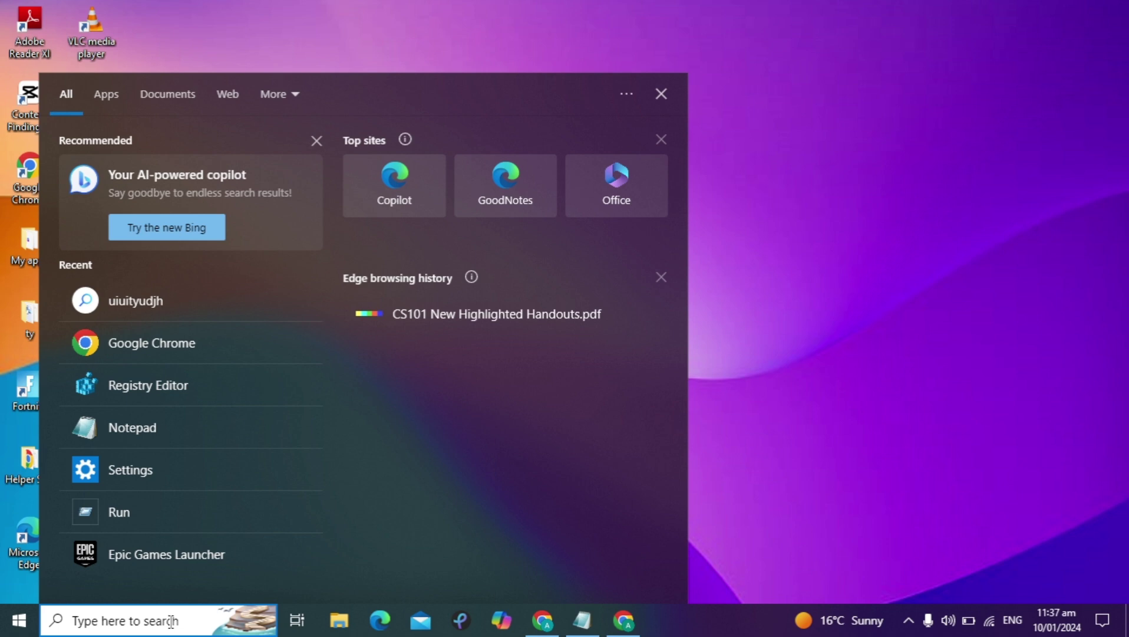
{"action": "type", "text": "devi"}
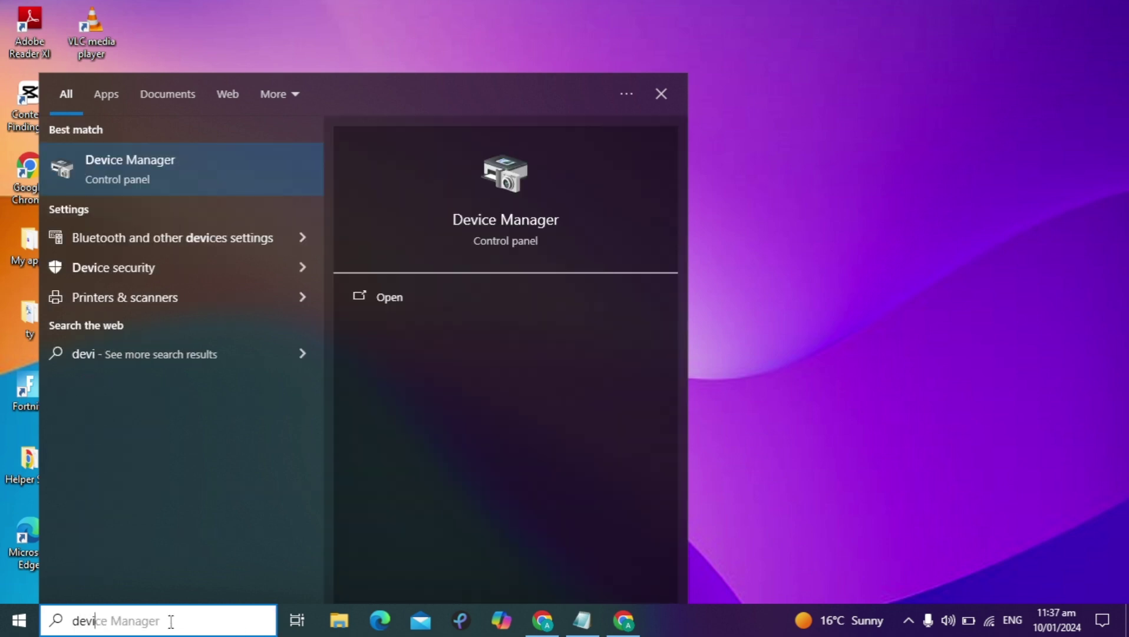
{"action": "left_click", "coordinate": [199, 173]}
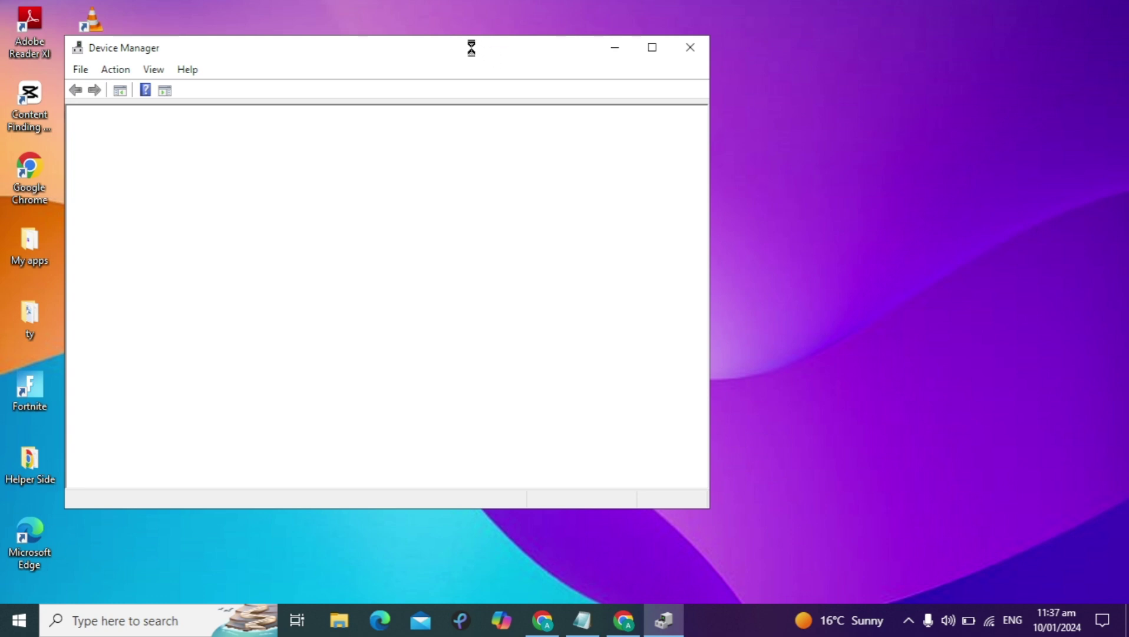
Step: Maximize Device Manager and expand Display adapters to select Intel(R) HD Graphics 520
{"action": "left_click", "coordinate": [650, 46]}
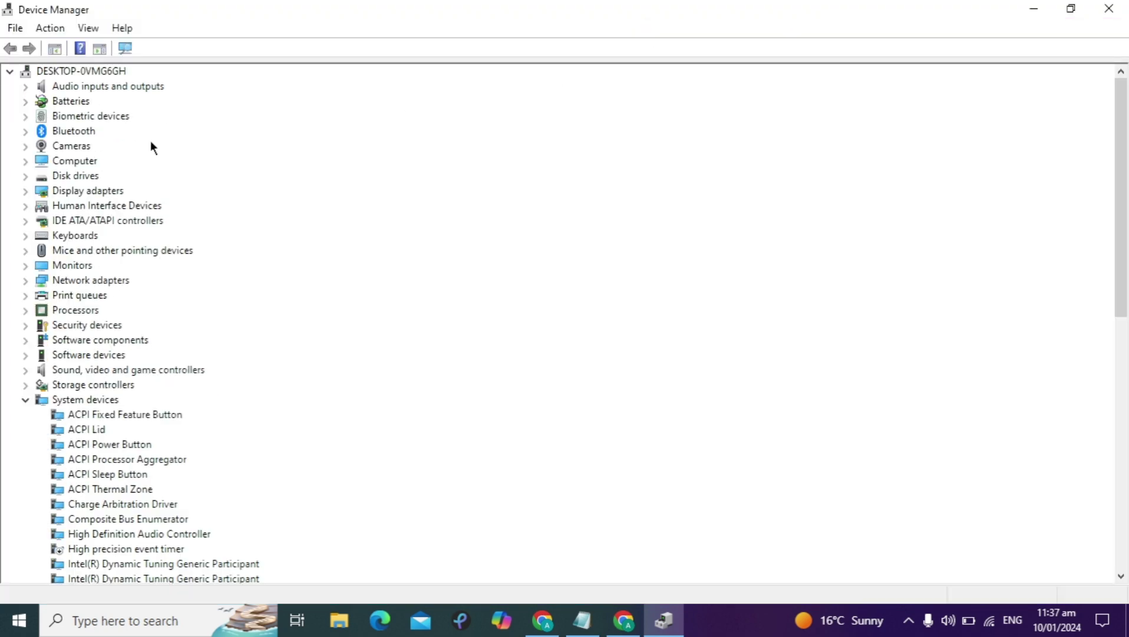
{"action": "left_click", "coordinate": [52, 190]}
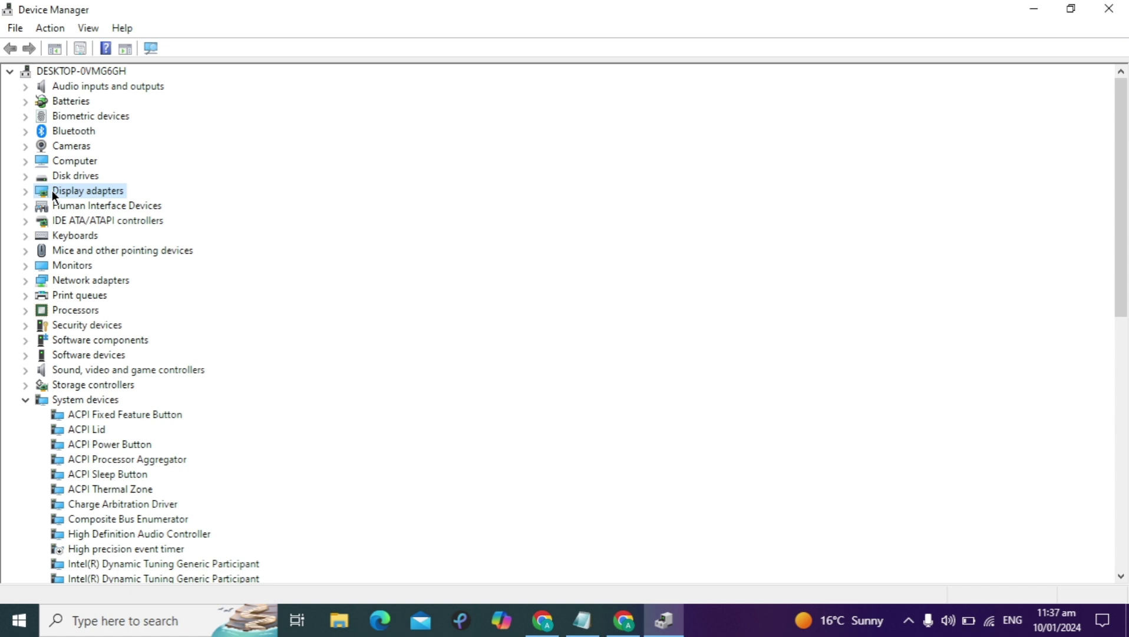
{"action": "left_click", "coordinate": [24, 191]}
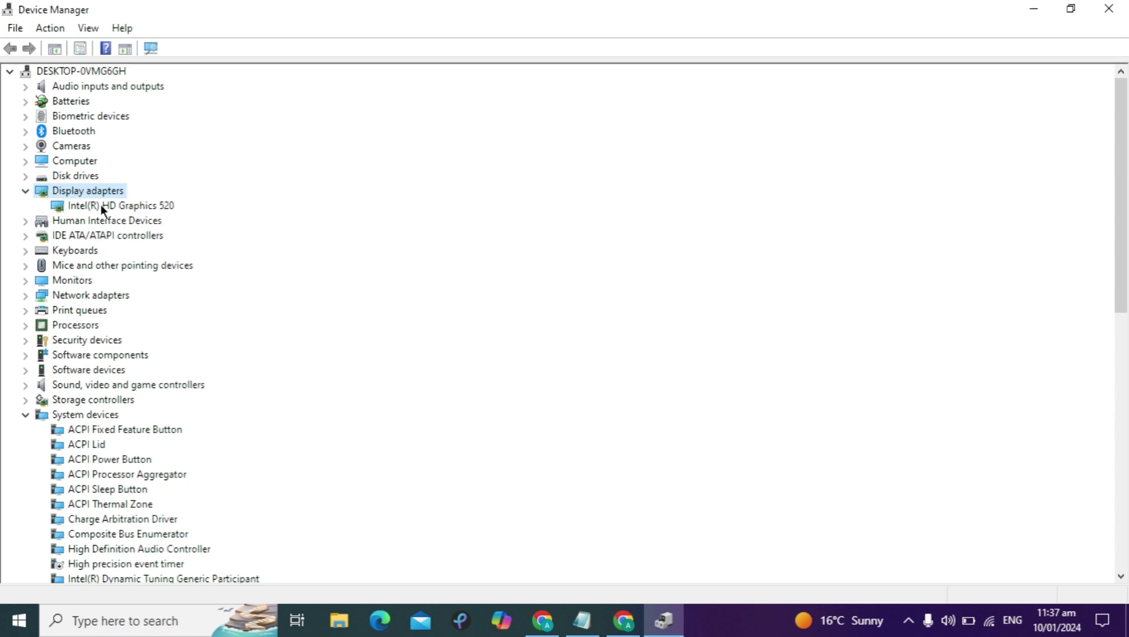
{"action": "left_click", "coordinate": [117, 207]}
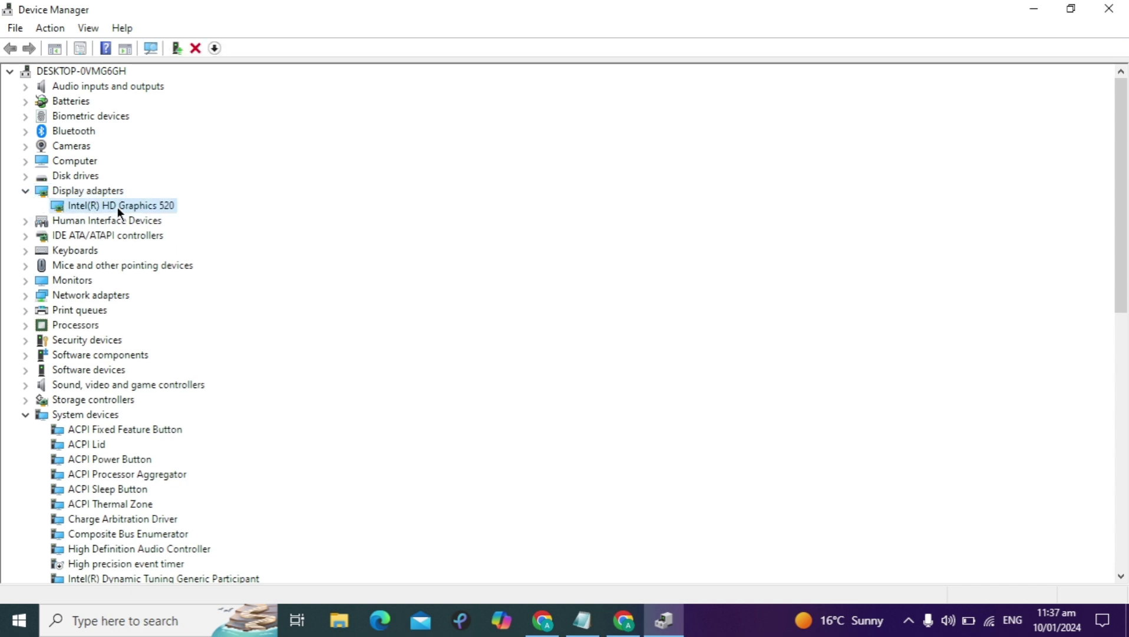
{"action": "double_click", "coordinate": [117, 207]}
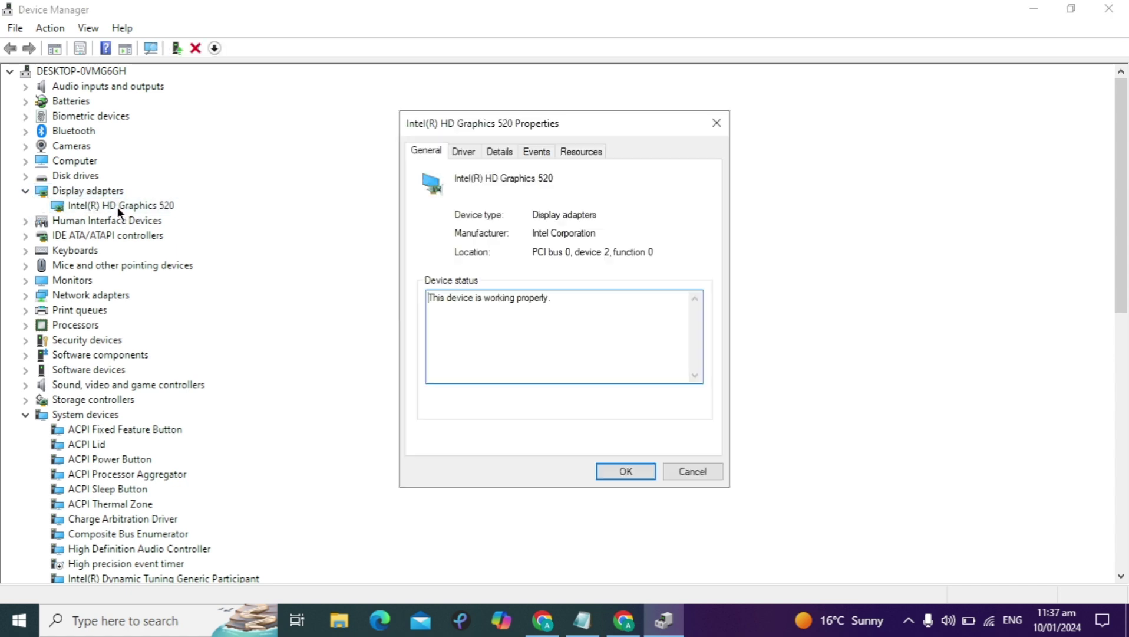
{"action": "left_click", "coordinate": [463, 152]}
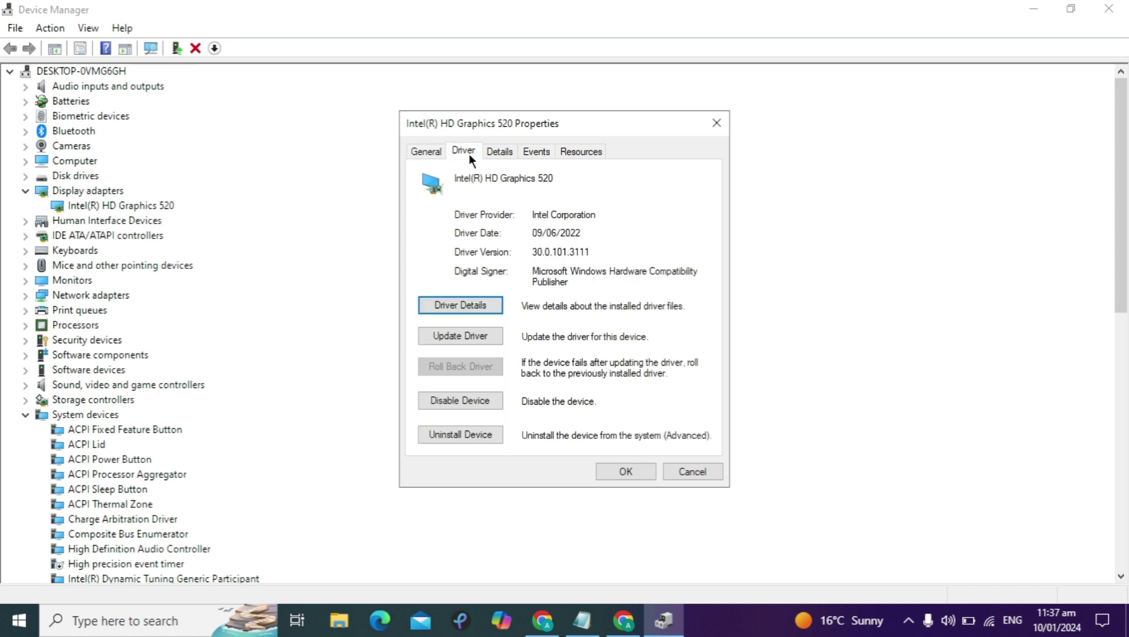
{"action": "left_click", "coordinate": [466, 337]}
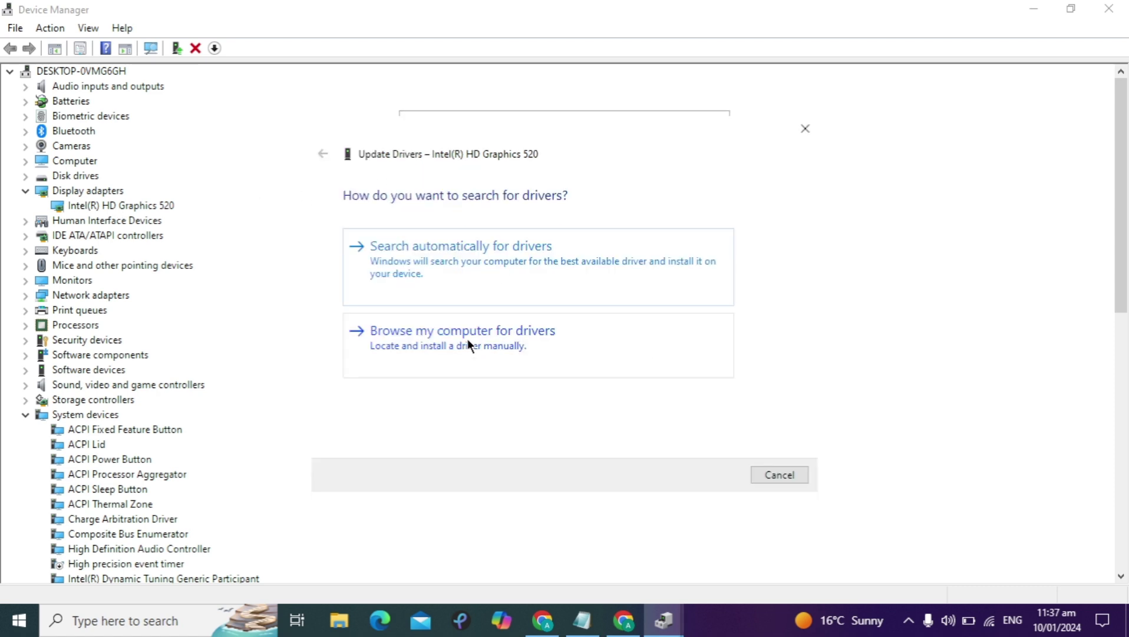
{"action": "left_click", "coordinate": [526, 277]}
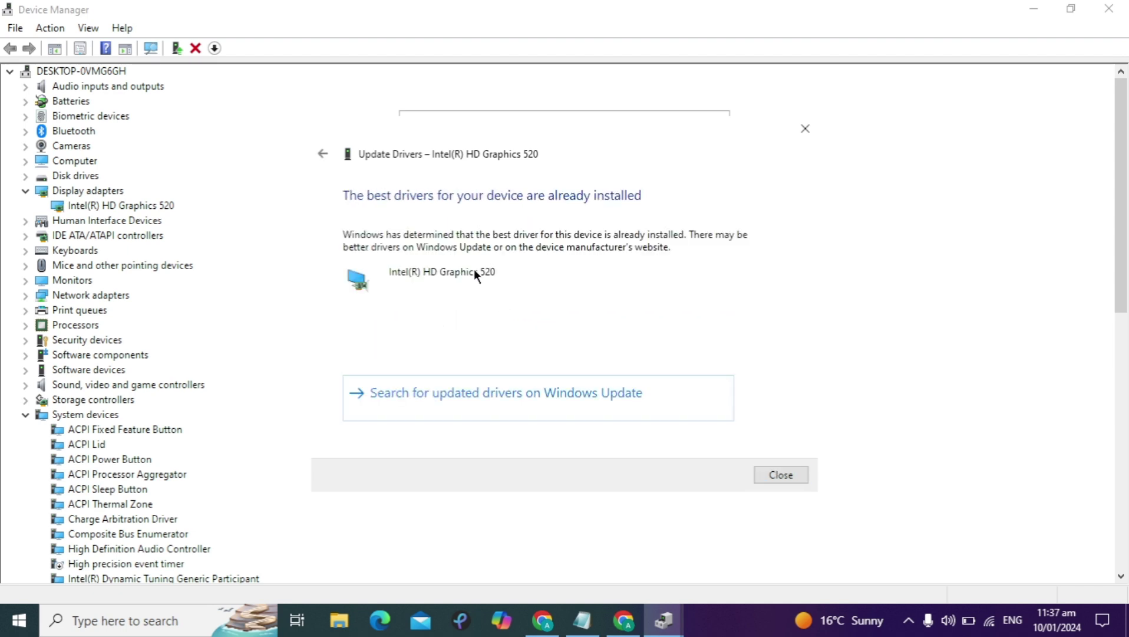
{"action": "left_click", "coordinate": [805, 129]}
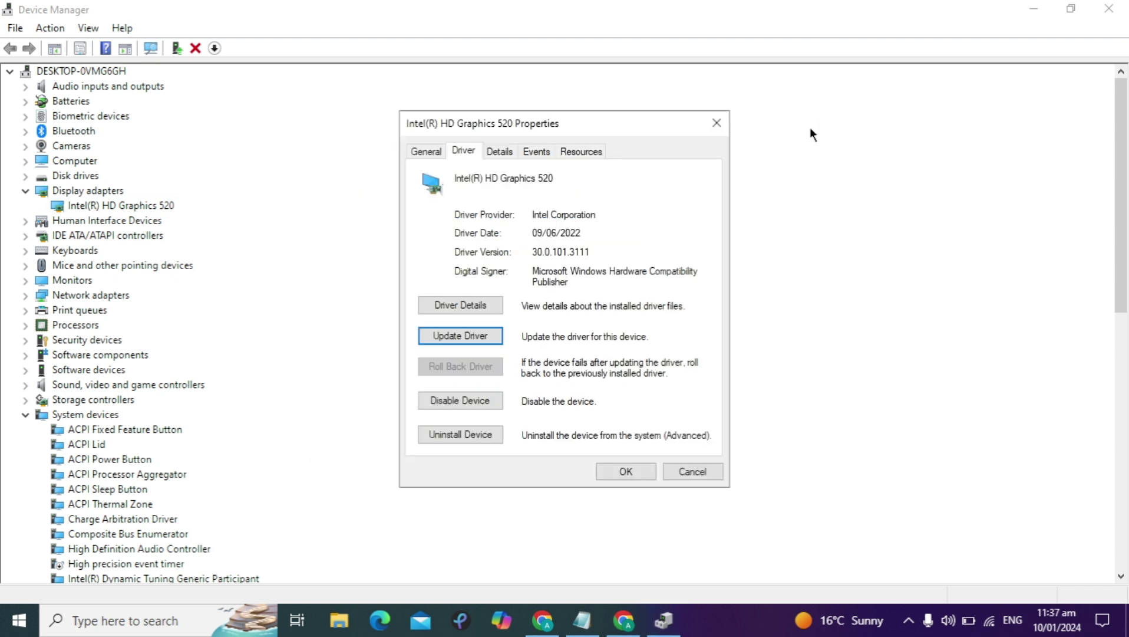
{"action": "left_click", "coordinate": [678, 473]}
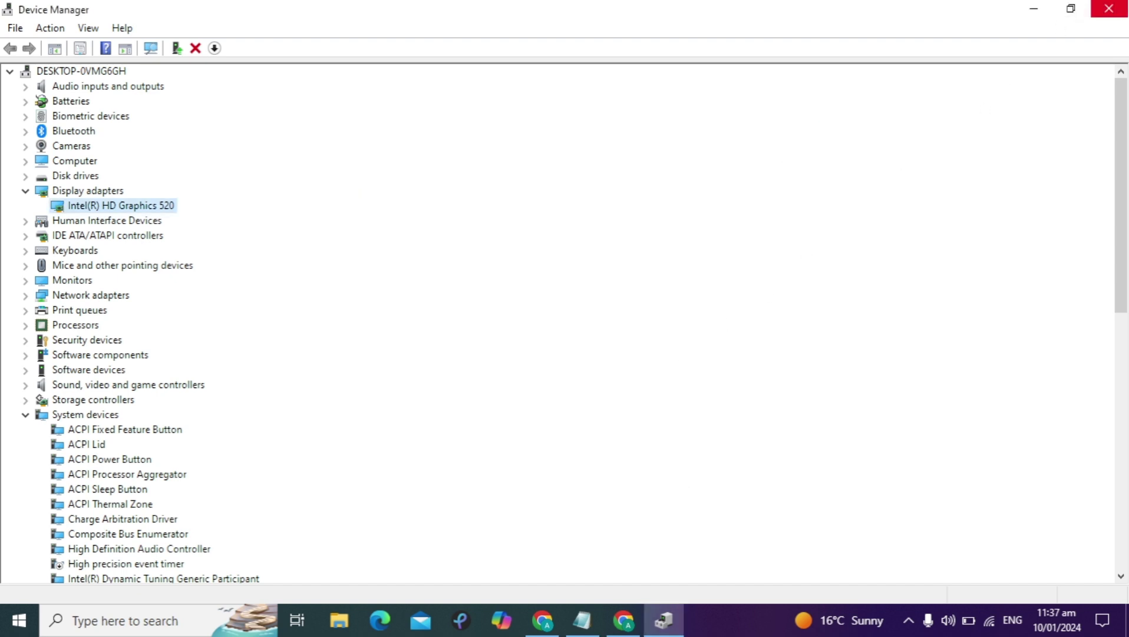
Step: Close Device Manager, launch regedit via Run, and collapse HKEY_LOCAL_MACHINE
{"action": "left_click", "coordinate": [1109, 8]}
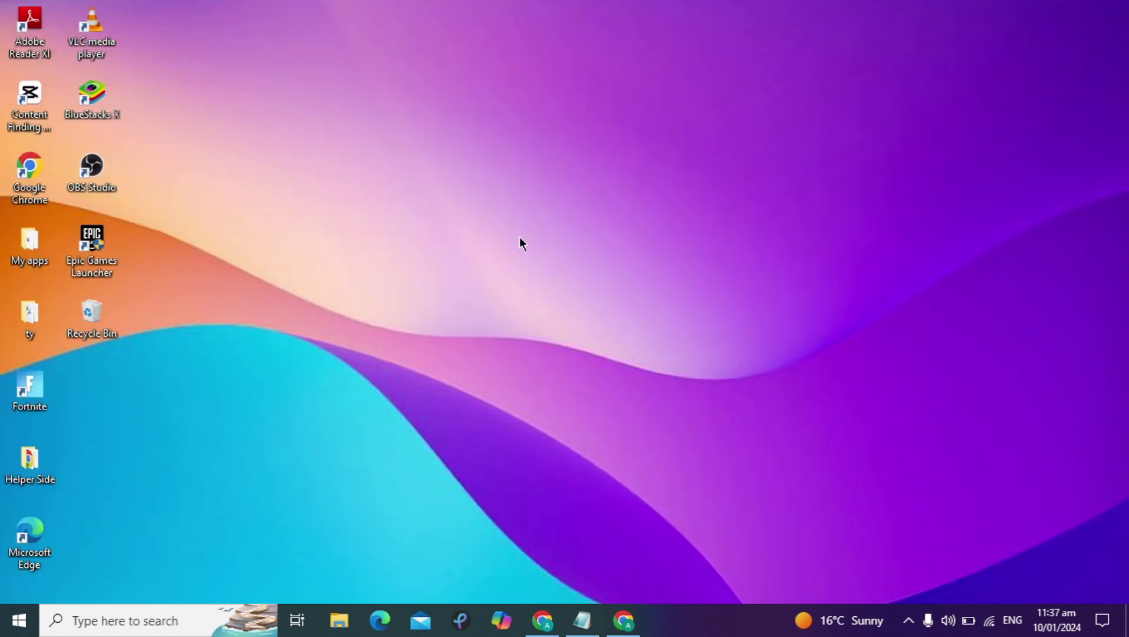
{"action": "left_click", "coordinate": [168, 627]}
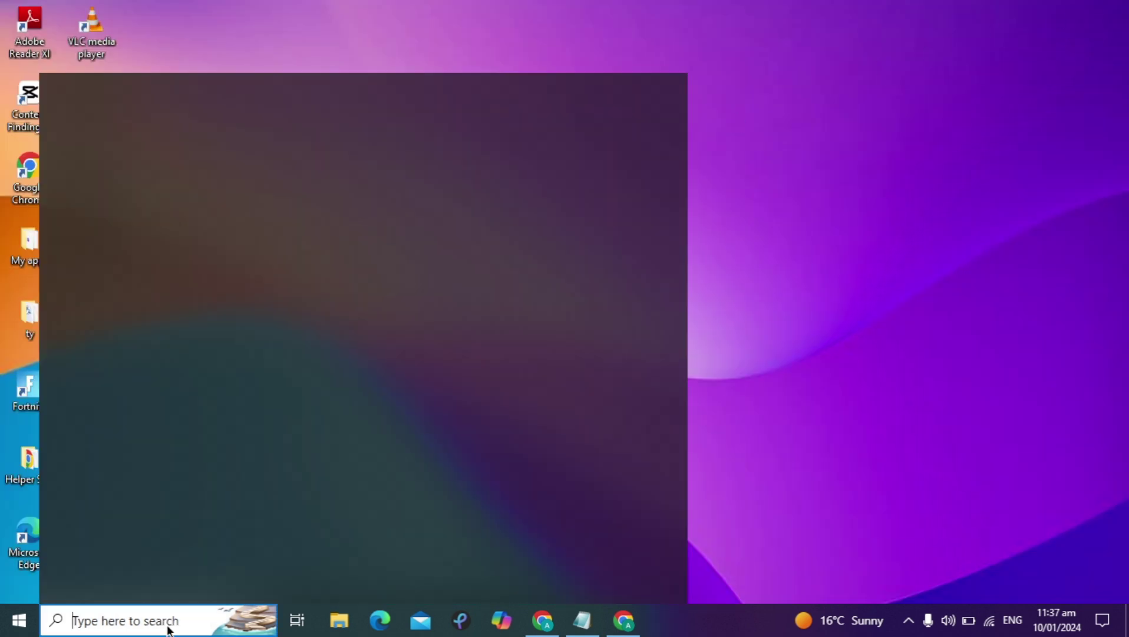
{"action": "type", "text": "run"}
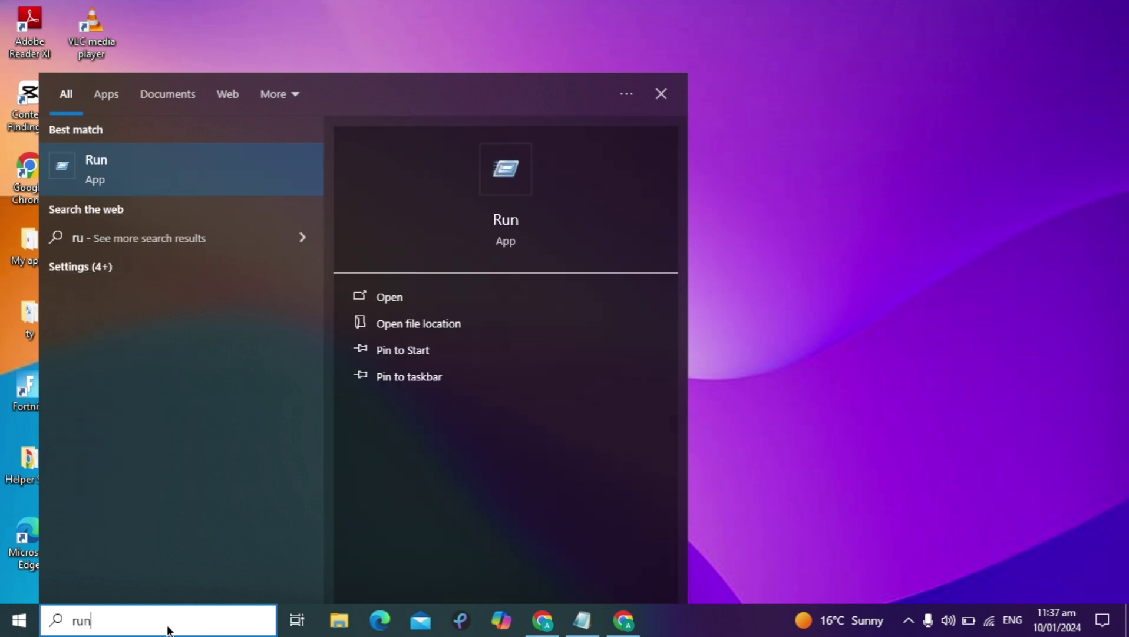
{"action": "key", "text": "Return"}
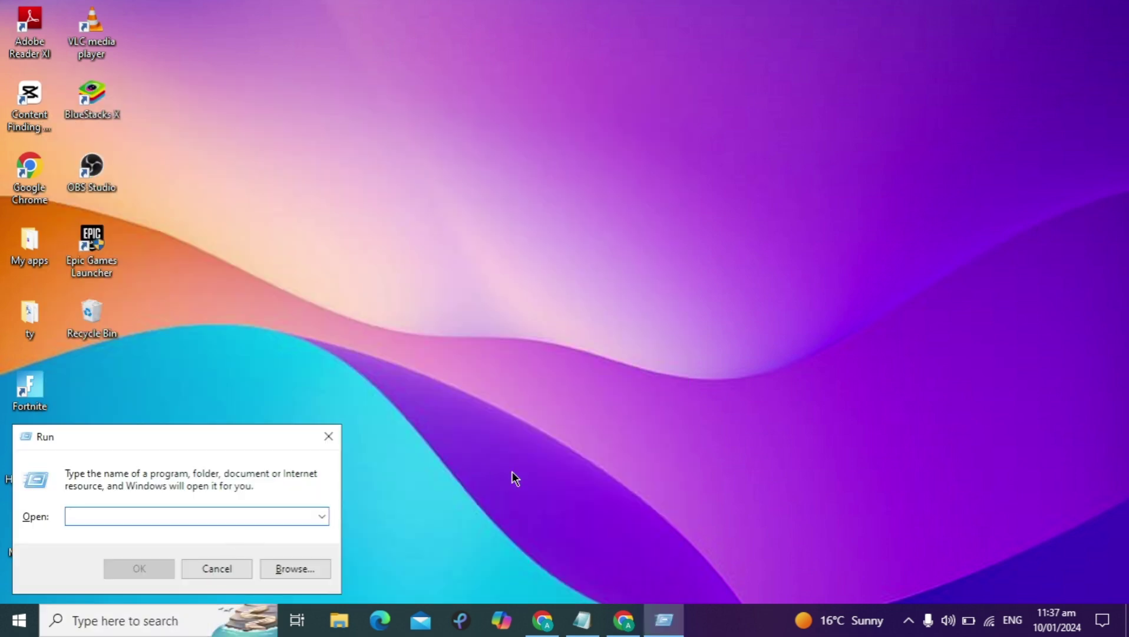
{"action": "type", "text": "regedi"}
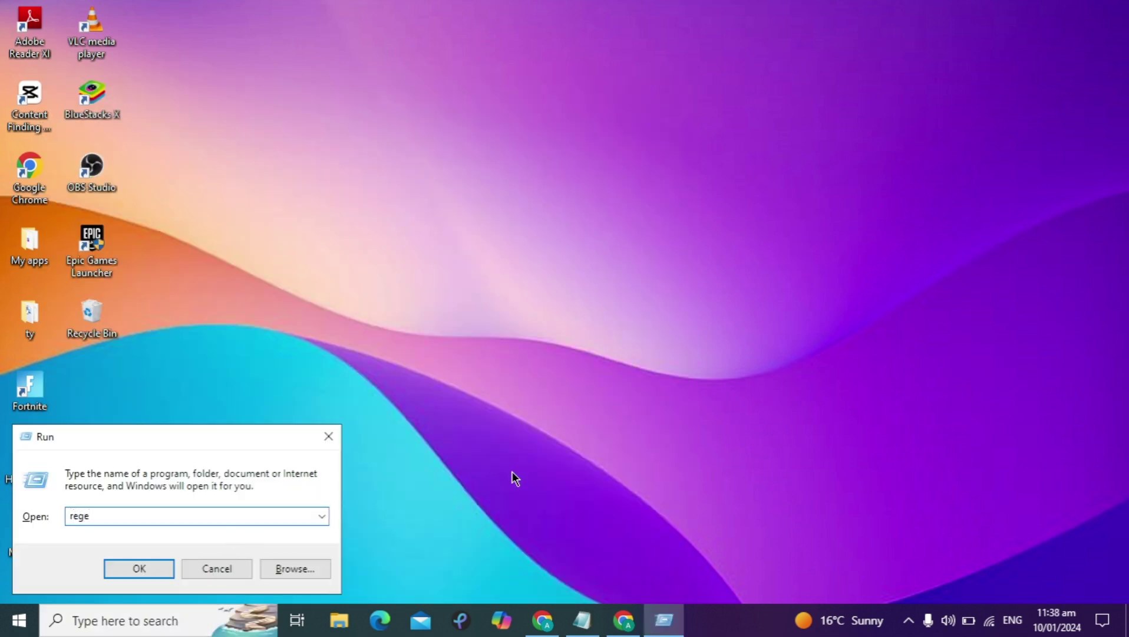
{"action": "type", "text": "t"}
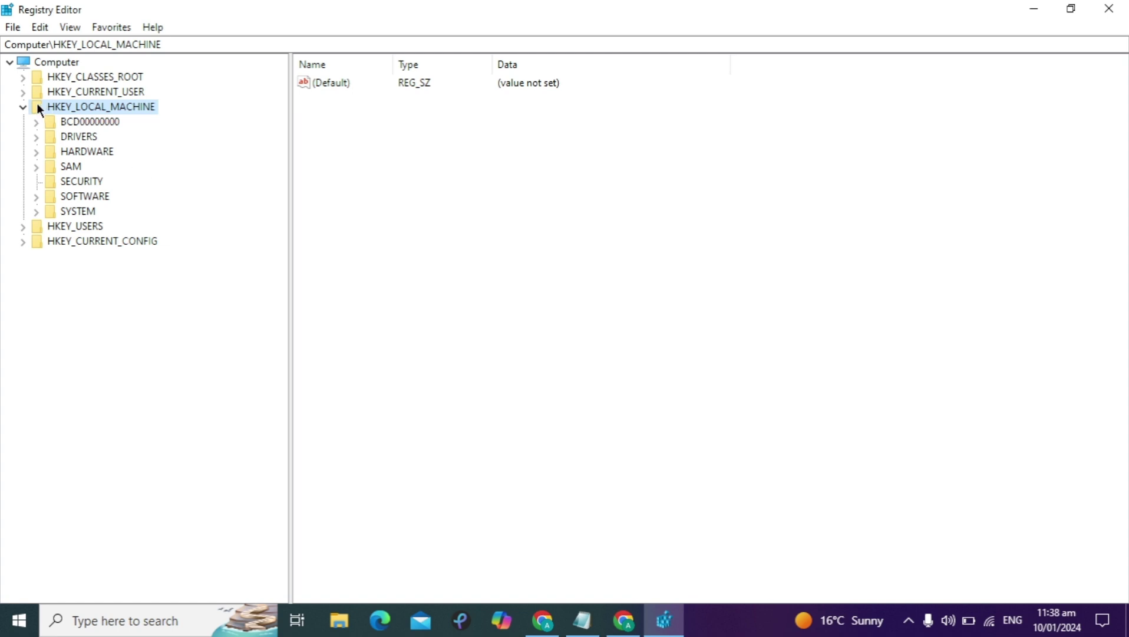
{"action": "left_click", "coordinate": [25, 109]}
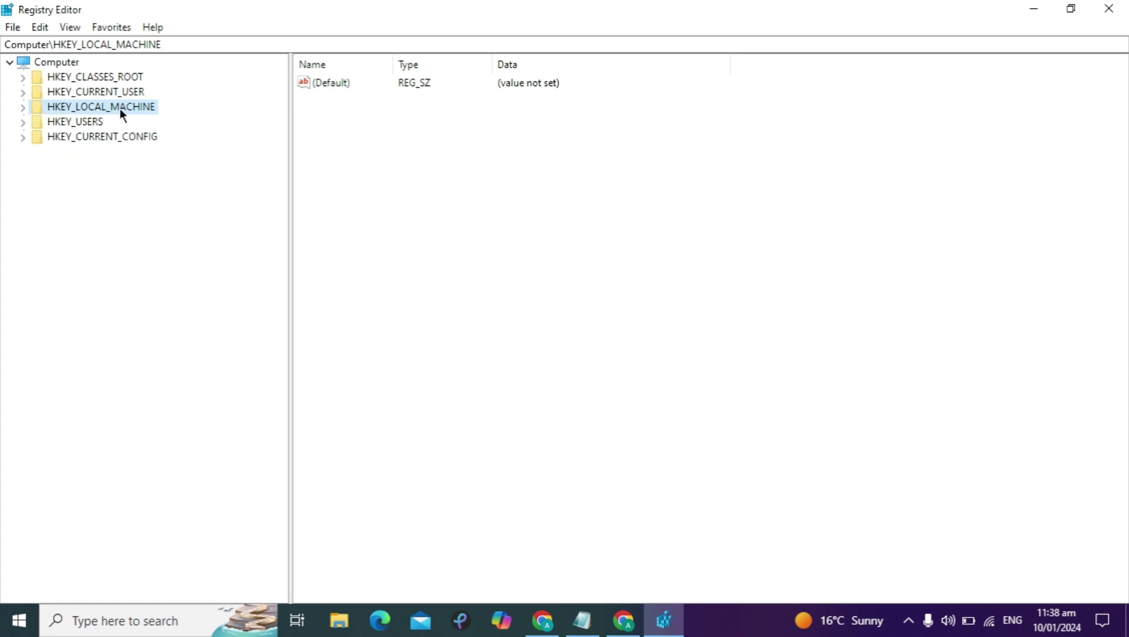
Step: Expand HKEY_LOCAL_MACHINE\SOFTWARE\Intel in the registry tree
{"action": "double_click", "coordinate": [80, 109]}
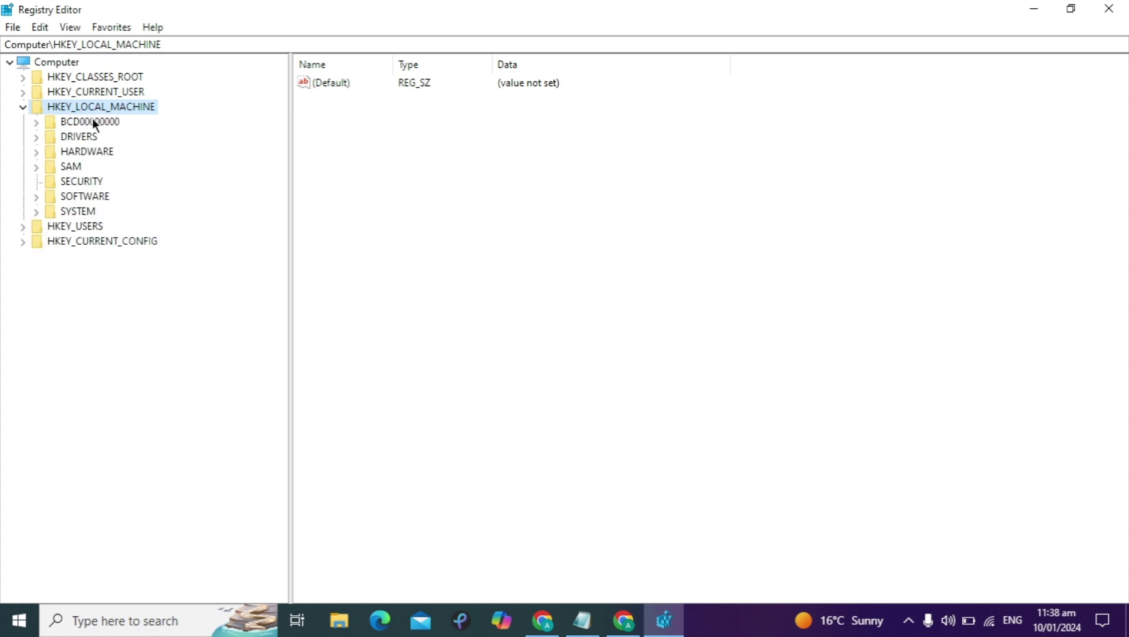
{"action": "left_click", "coordinate": [82, 196]}
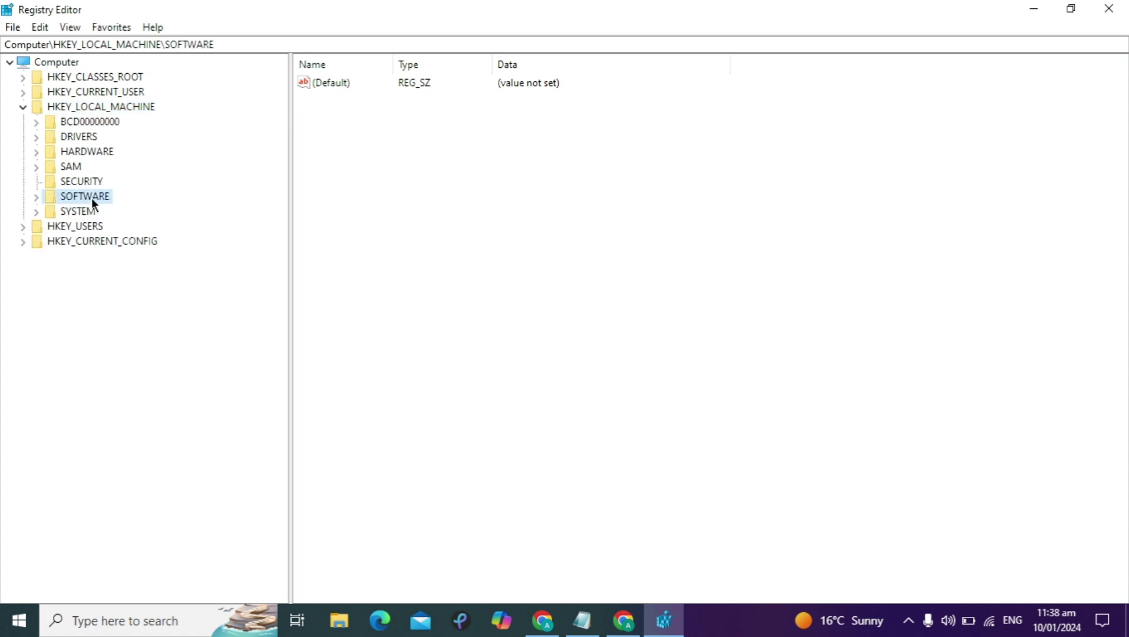
{"action": "double_click", "coordinate": [80, 198]}
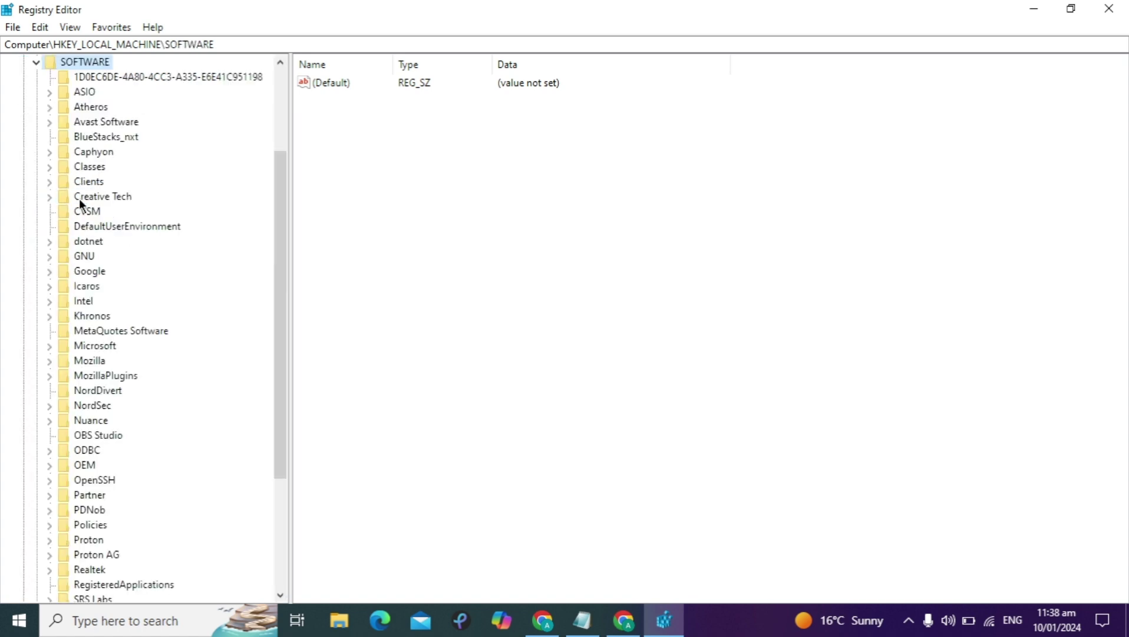
{"action": "left_click", "coordinate": [84, 301]}
{"action": "double_click", "coordinate": [71, 304]}
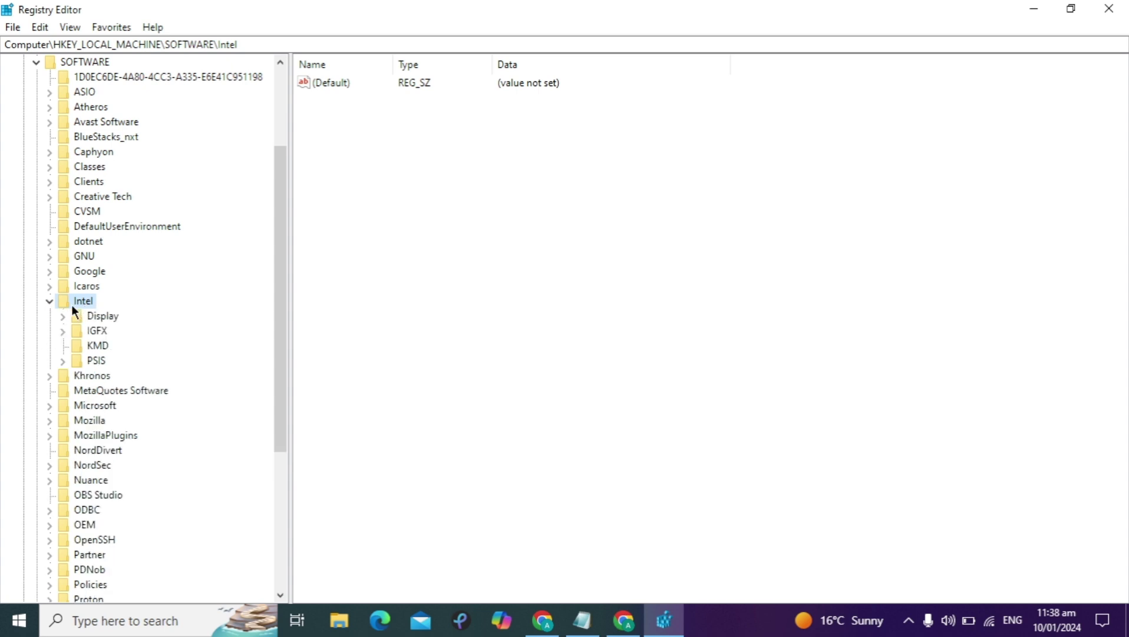
Step: Create a new key named GMM under the Intel key
{"action": "right_click", "coordinate": [64, 302]}
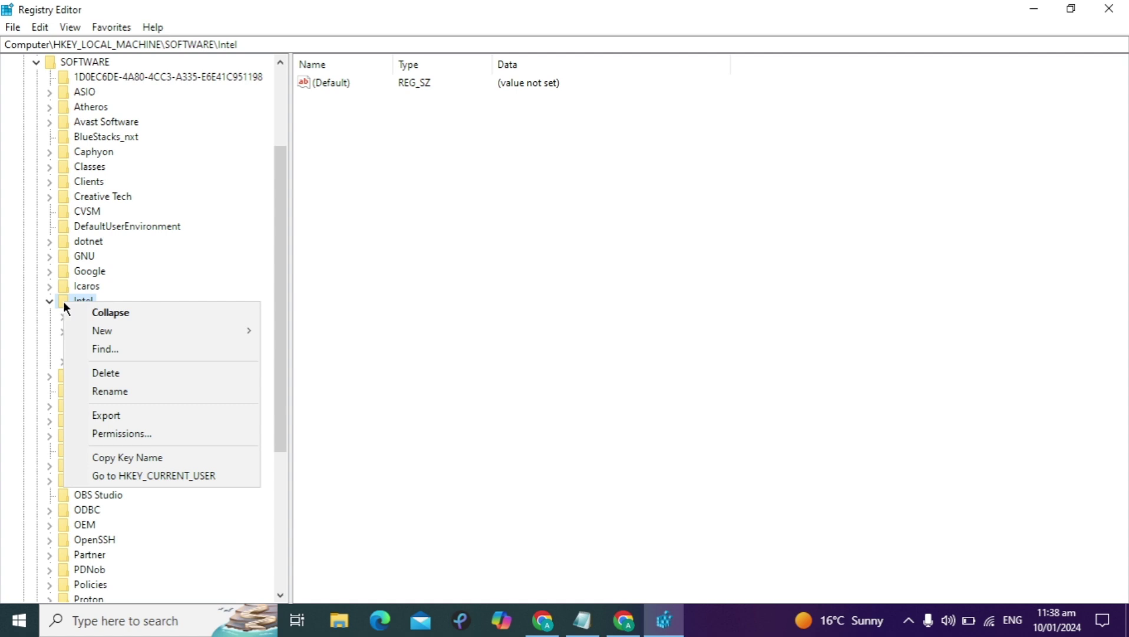
{"action": "mouse_move", "coordinate": [99, 332]}
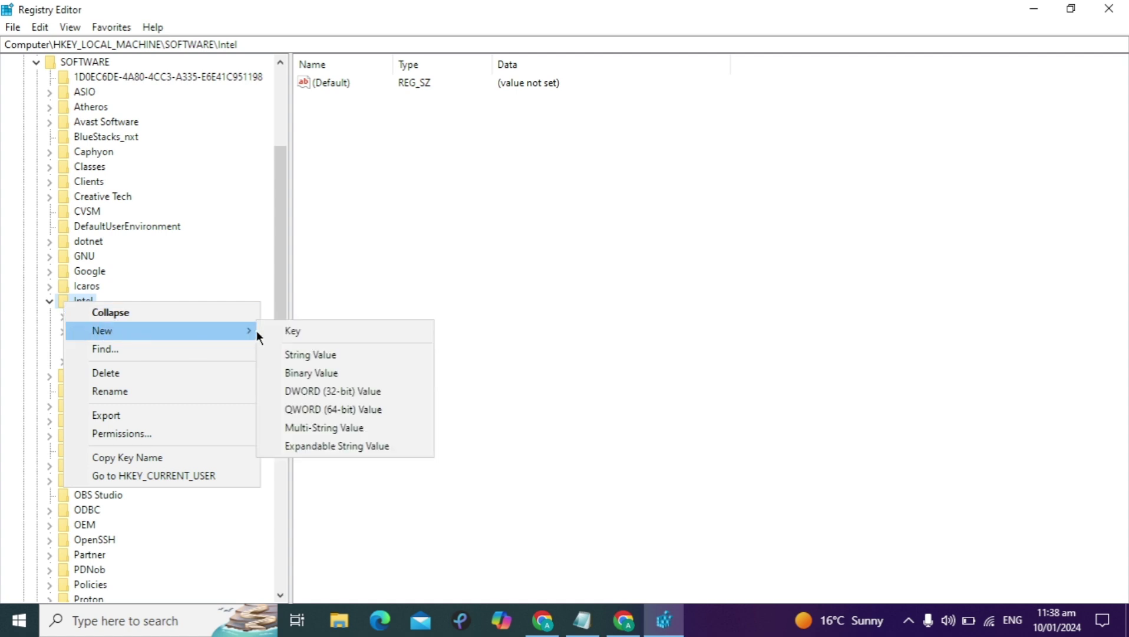
{"action": "left_click", "coordinate": [341, 332]}
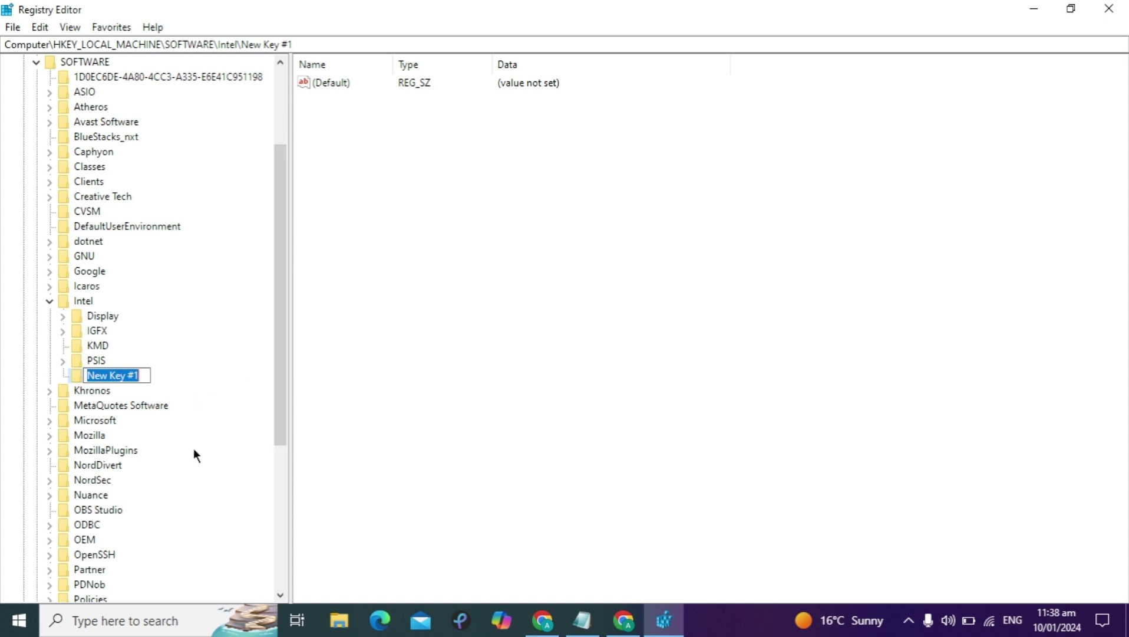
{"action": "type", "text": "GMM"}
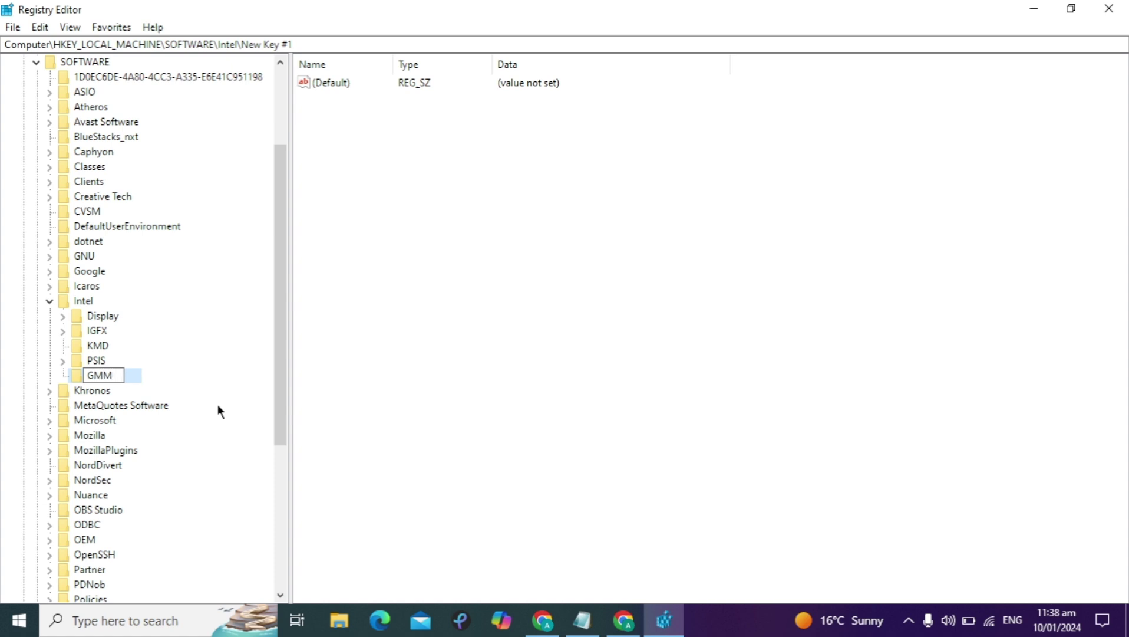
{"action": "key", "text": "Return"}
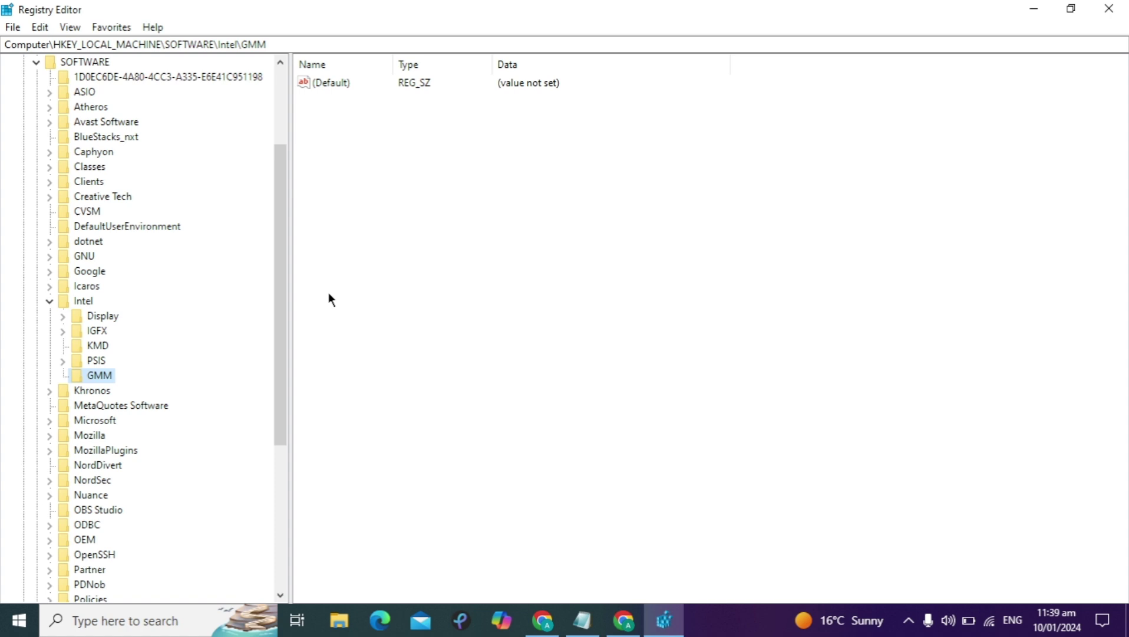
Step: Add a DWORD (32-bit) value named DedicatedSegmentSize to GMM and select it
{"action": "right_click", "coordinate": [407, 196]}
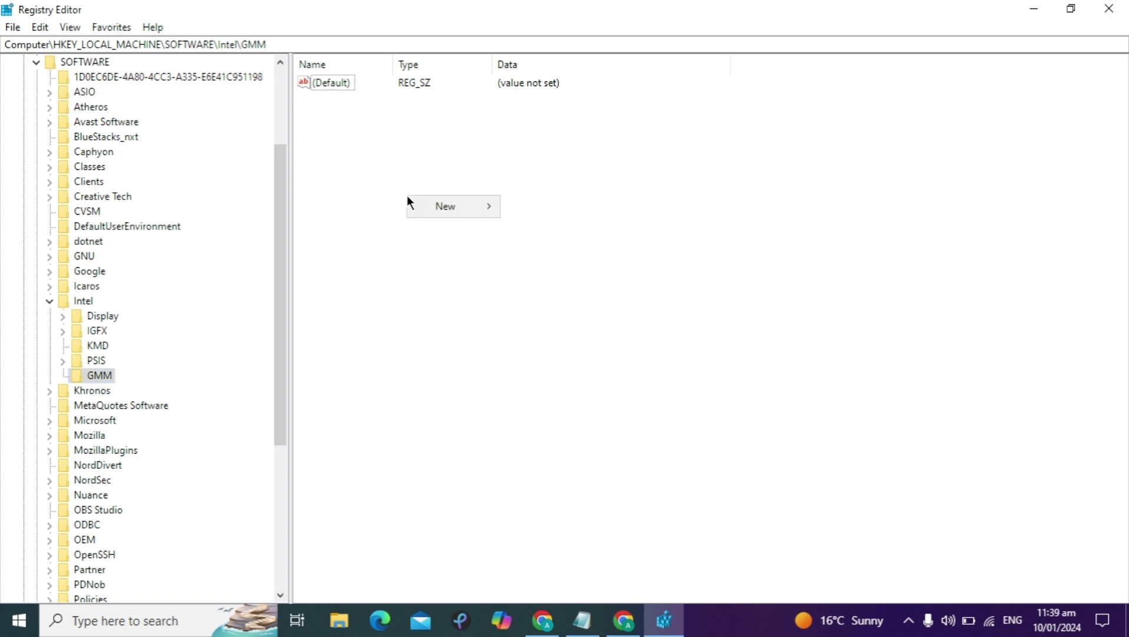
{"action": "mouse_move", "coordinate": [422, 208]}
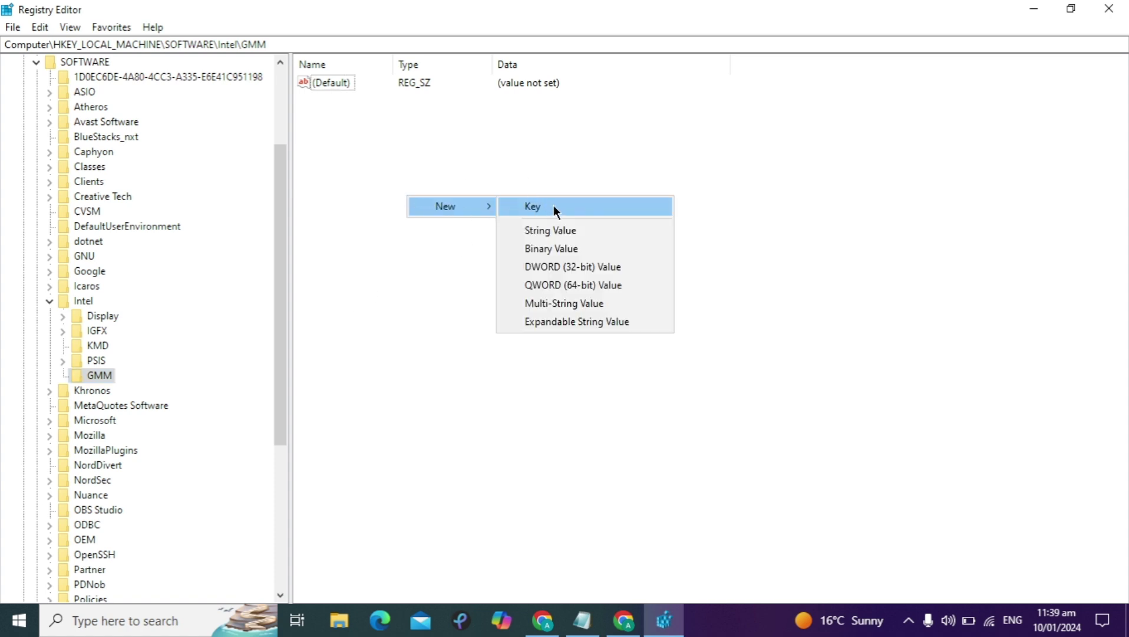
{"action": "left_click", "coordinate": [579, 270]}
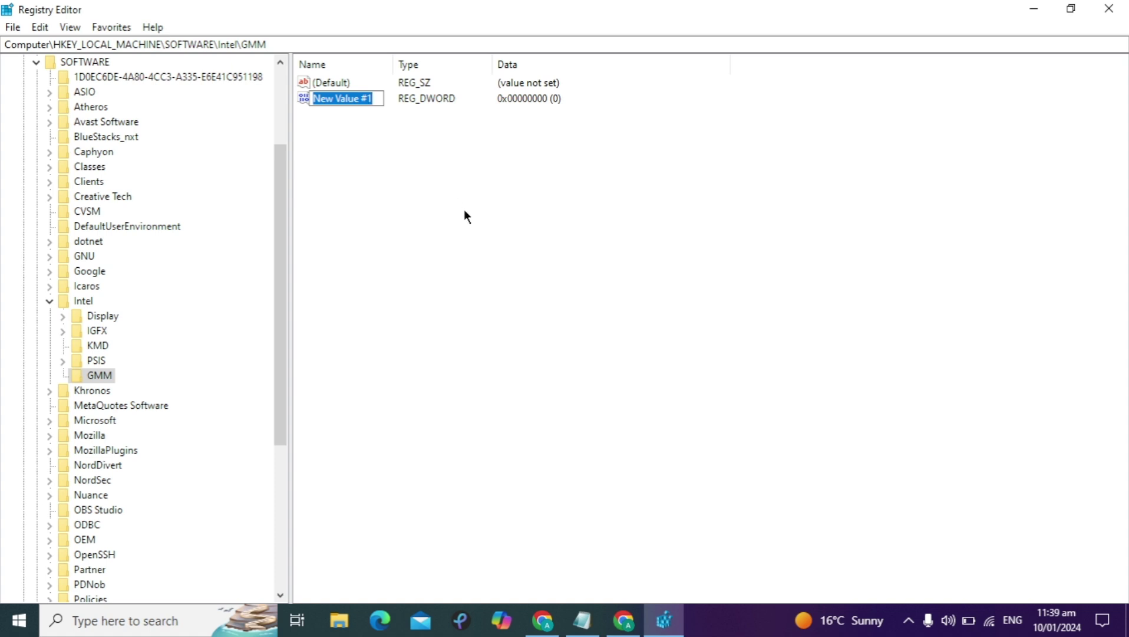
{"action": "type", "text": "De"}
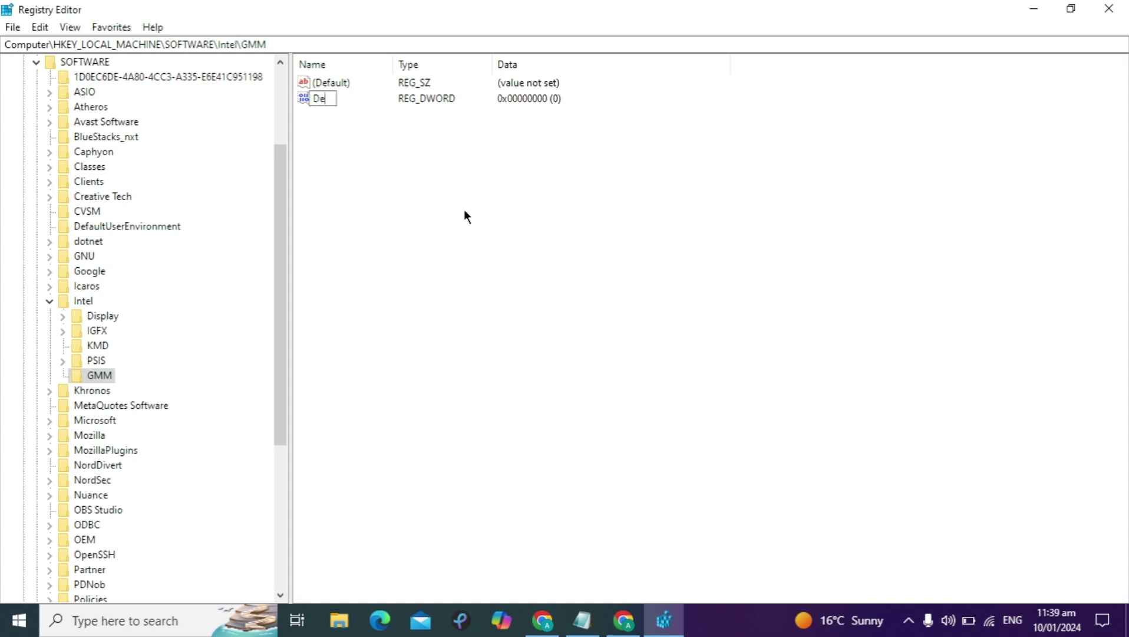
{"action": "type", "text": "dicatedSegment"}
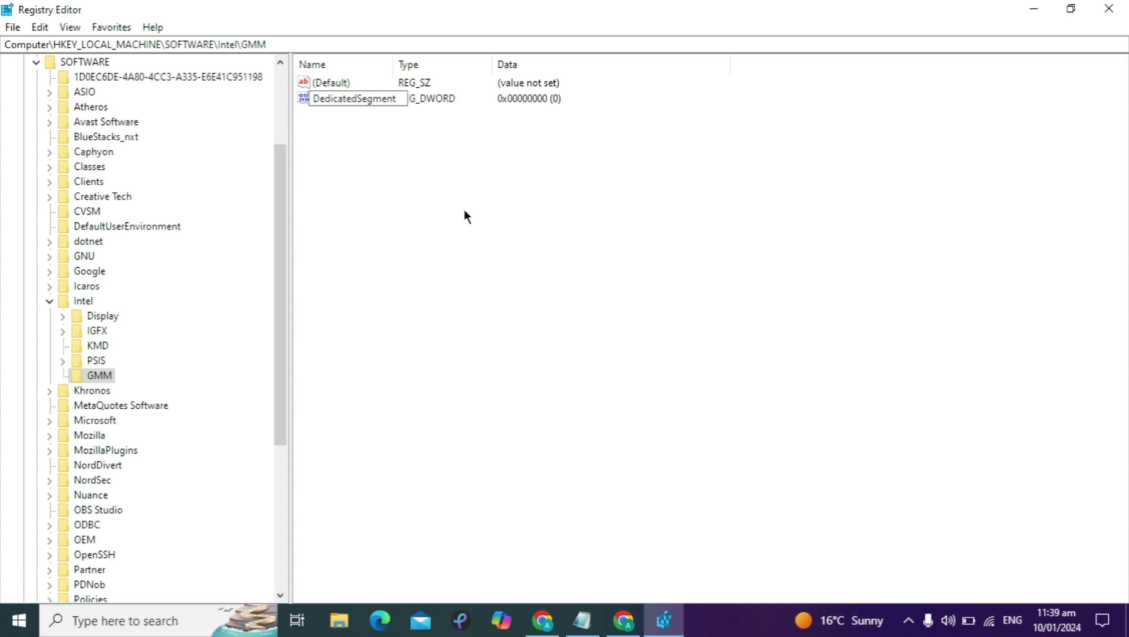
{"action": "type", "text": "Size"}
{"action": "left_click_drag", "start_coordinate": [314, 98], "coordinate": [394, 97]}
{"action": "left_click", "coordinate": [396, 98]}
{"action": "key", "text": "Return"}
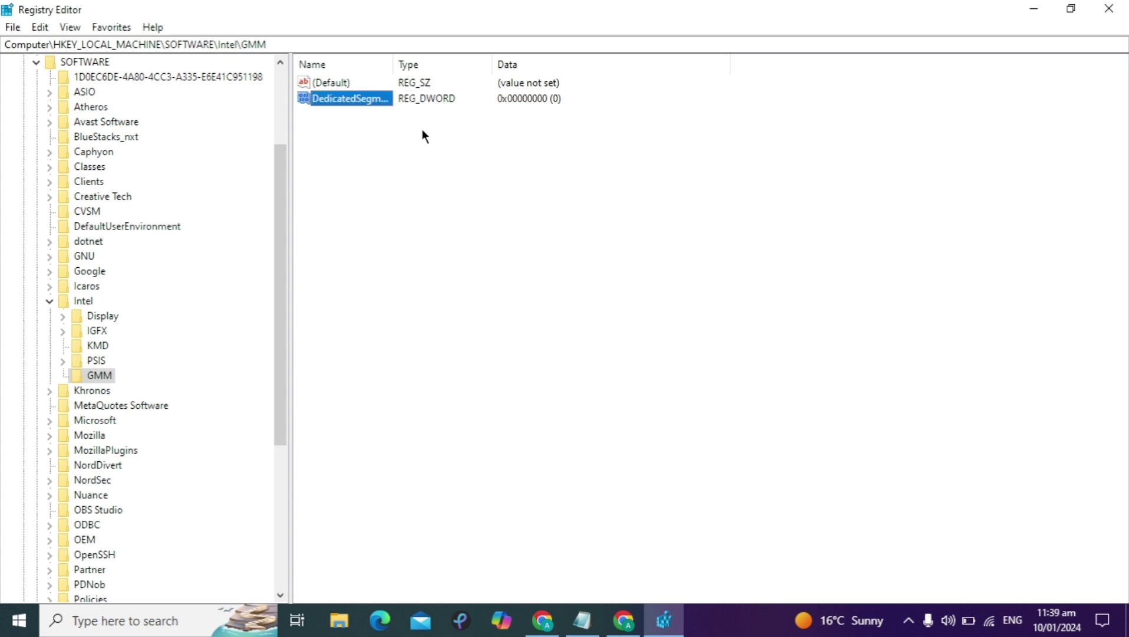
{"action": "left_click", "coordinate": [381, 149]}
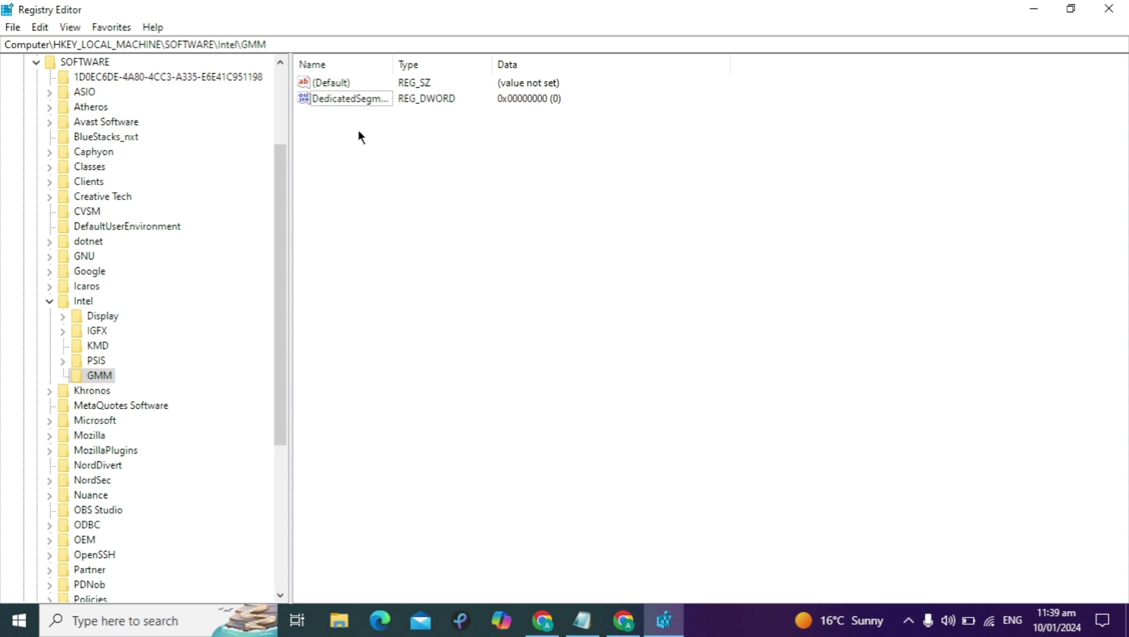
{"action": "left_click", "coordinate": [332, 99]}
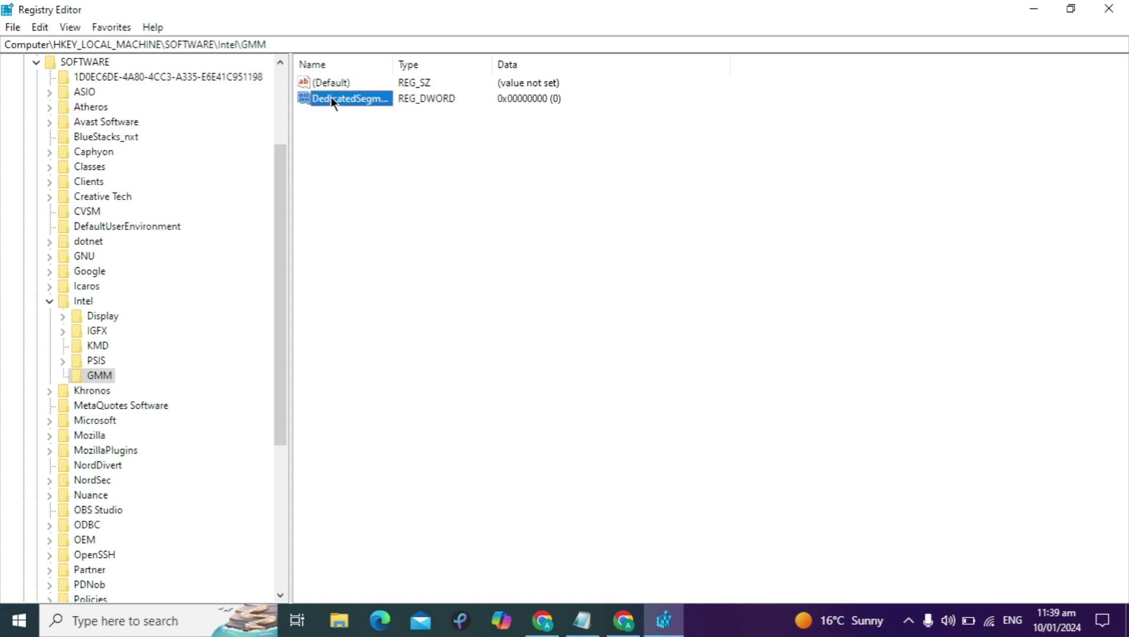
Step: Open DedicatedSegmentSize for editing and consult the Notepad table of RAM sizes and values
{"action": "right_click", "coordinate": [348, 105]}
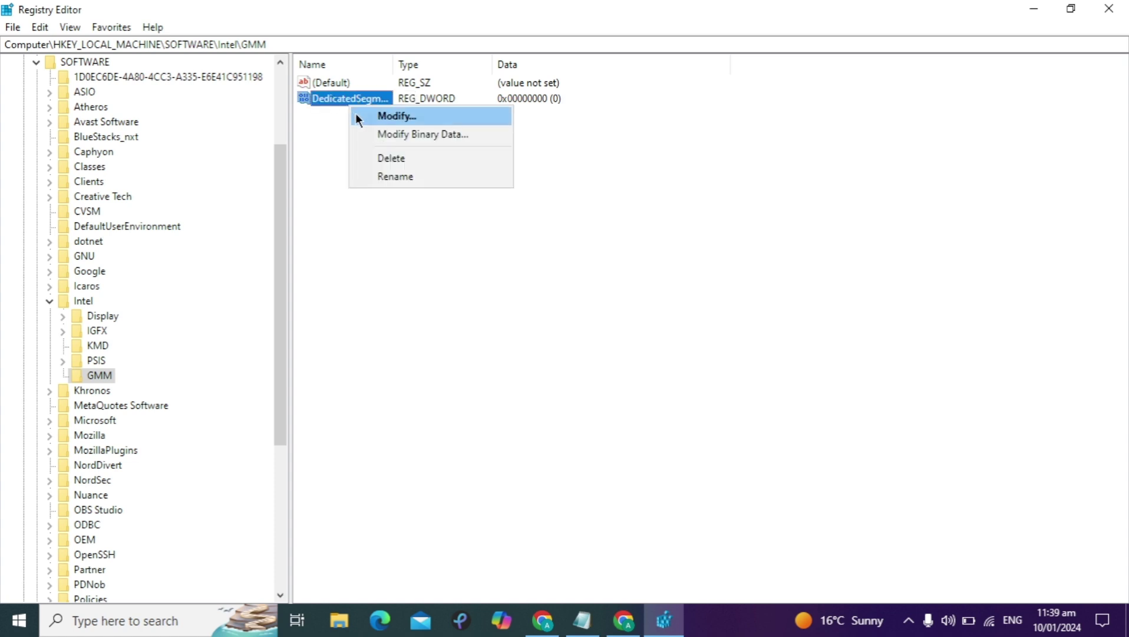
{"action": "left_click", "coordinate": [359, 116]}
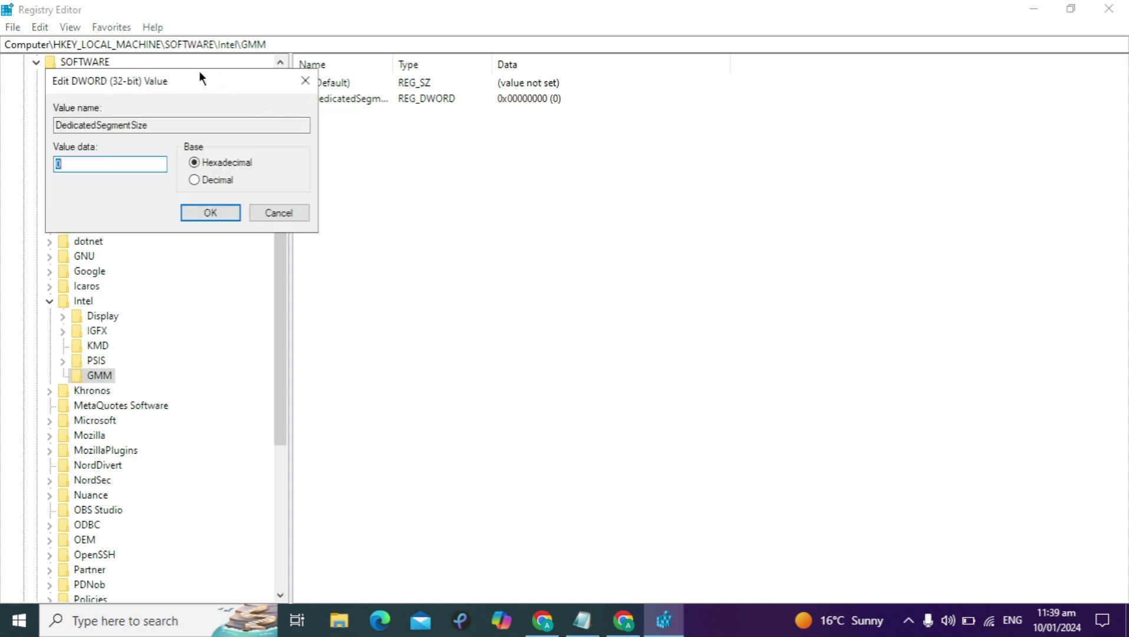
{"action": "left_click_drag", "start_coordinate": [198, 74], "coordinate": [516, 176]}
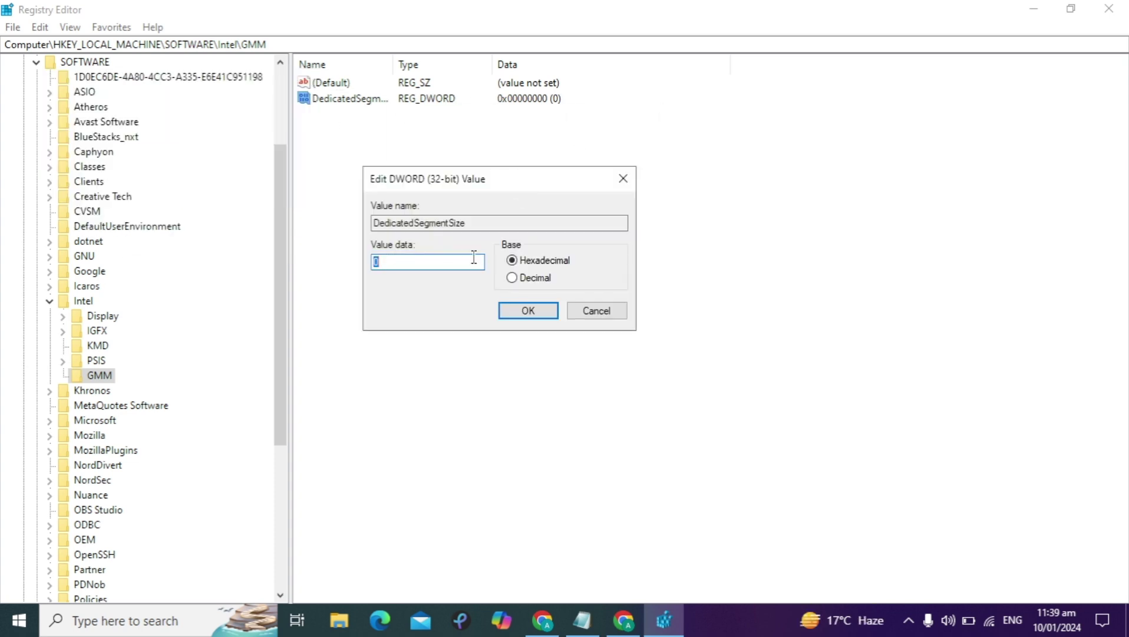
{"action": "left_click", "coordinate": [575, 629]}
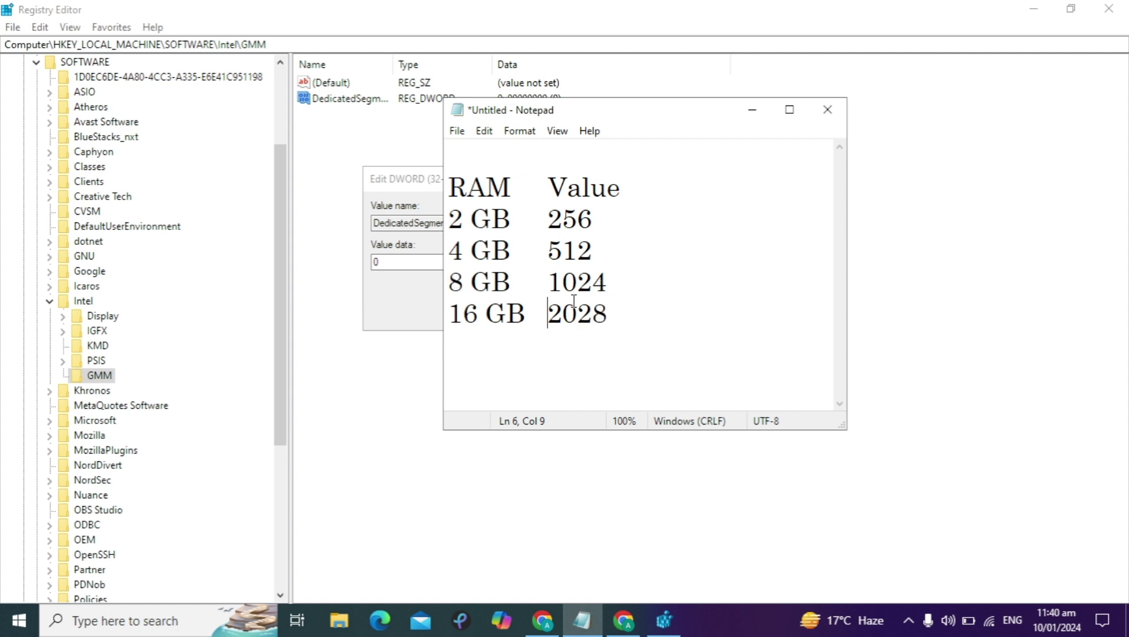
{"action": "left_click", "coordinate": [754, 112]}
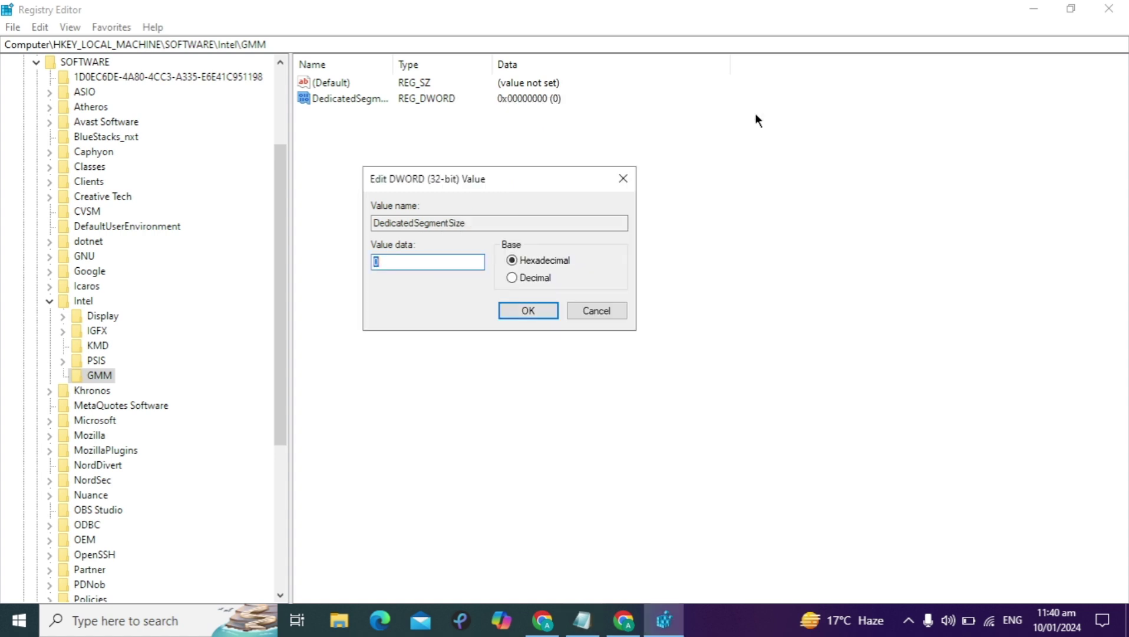
Step: Replace the value data 0 with 1024 and save it
{"action": "key", "text": "BackSpace"}
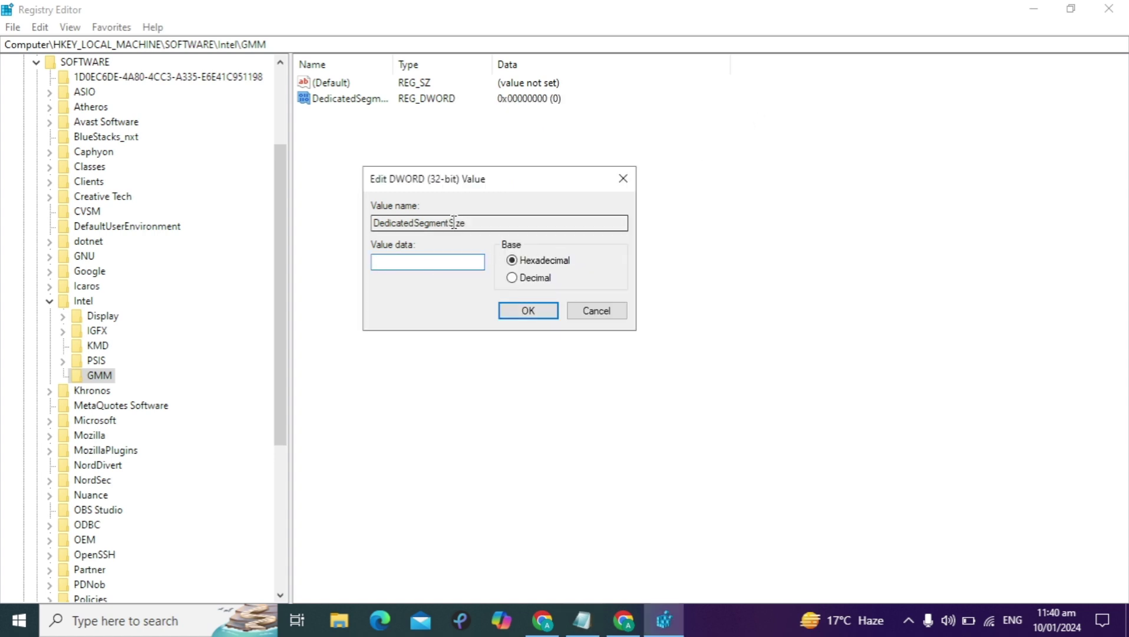
{"action": "type", "text": "1024"}
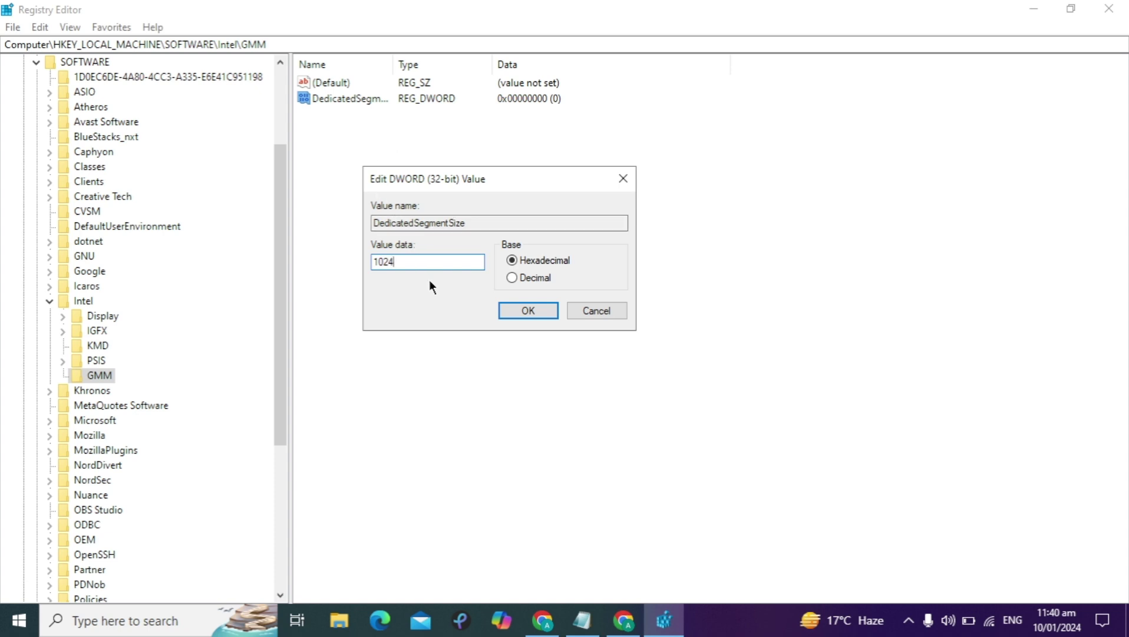
{"action": "left_click", "coordinate": [539, 314]}
{"action": "left_click", "coordinate": [540, 315]}
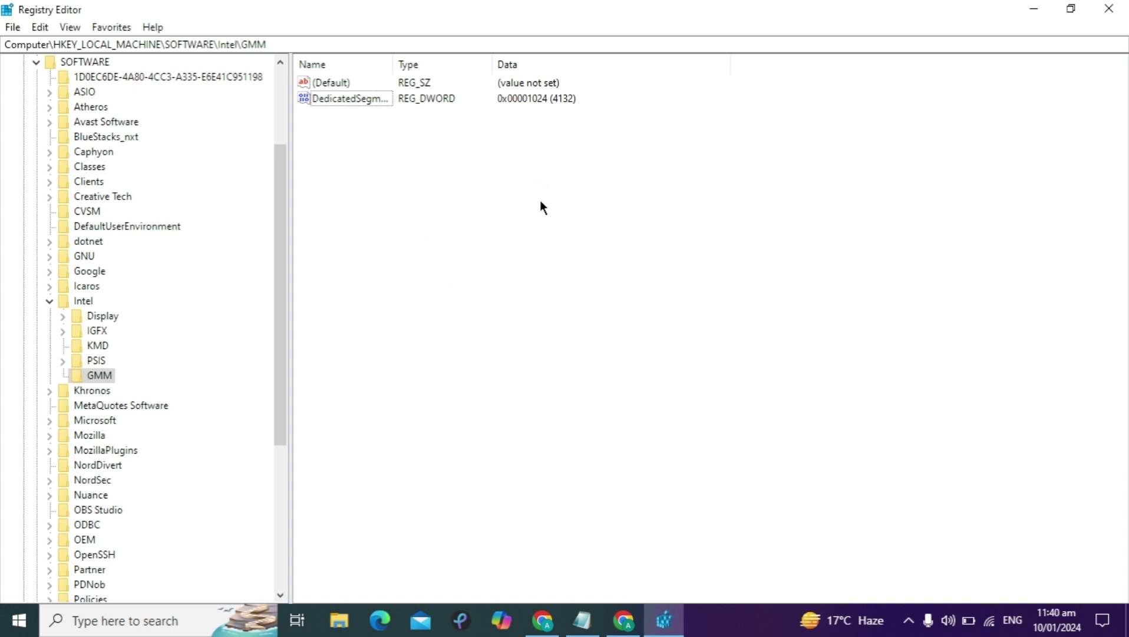
Step: Close Registry Editor and show the Start menu's Sleep, Shut down and Restart options
{"action": "left_click", "coordinate": [1109, 8]}
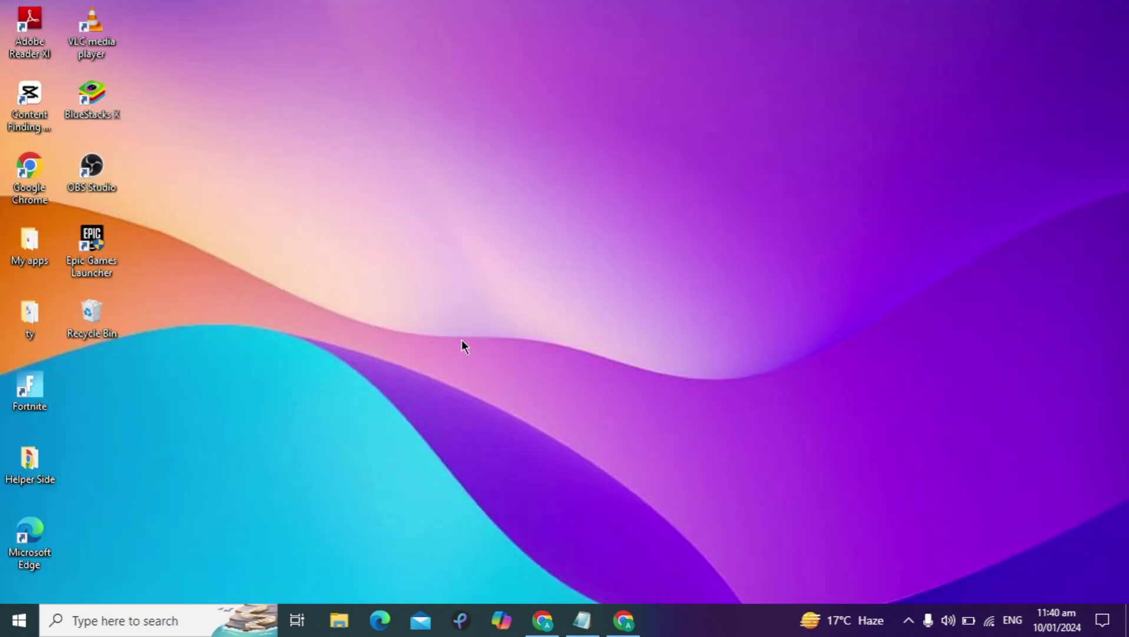
{"action": "left_click", "coordinate": [19, 620]}
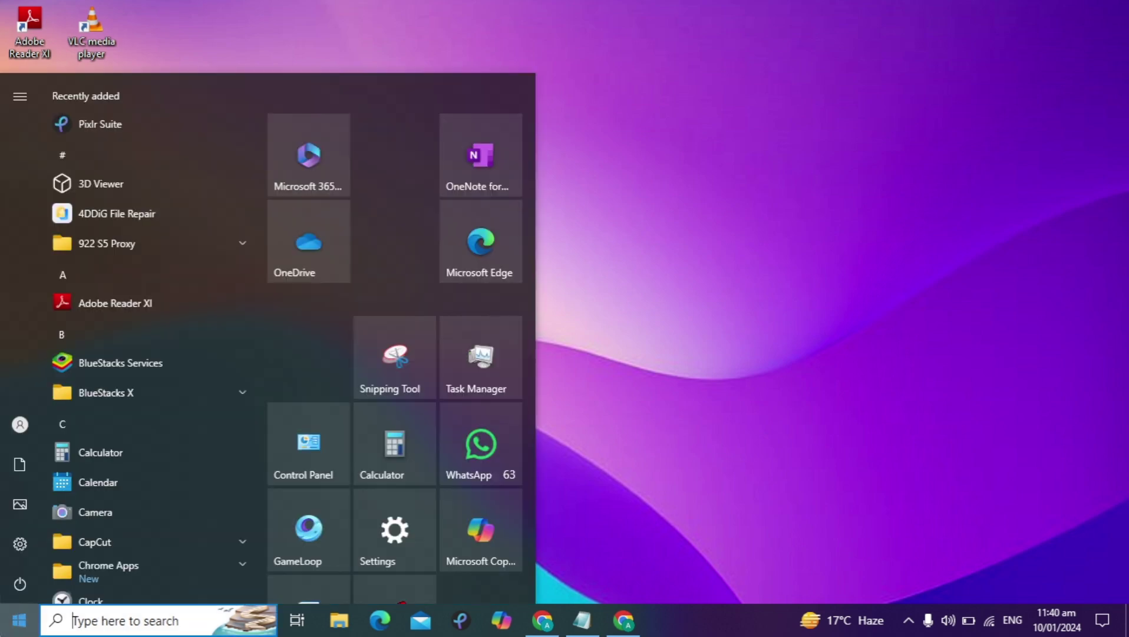
{"action": "mouse_move", "coordinate": [1, 575]}
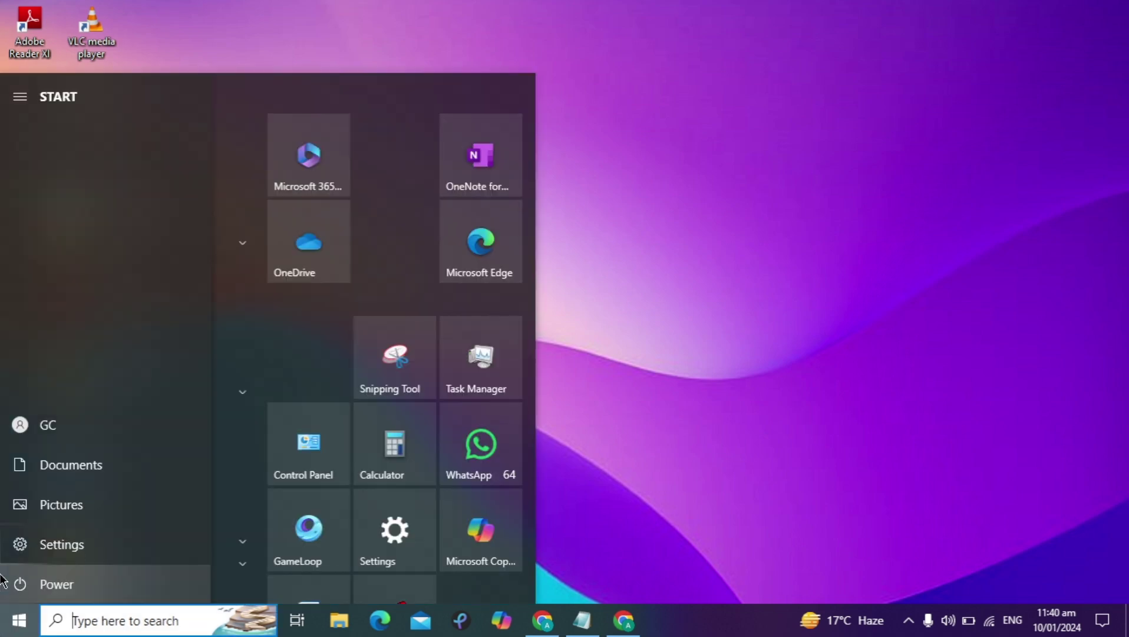
{"action": "left_click", "coordinate": [106, 580]}
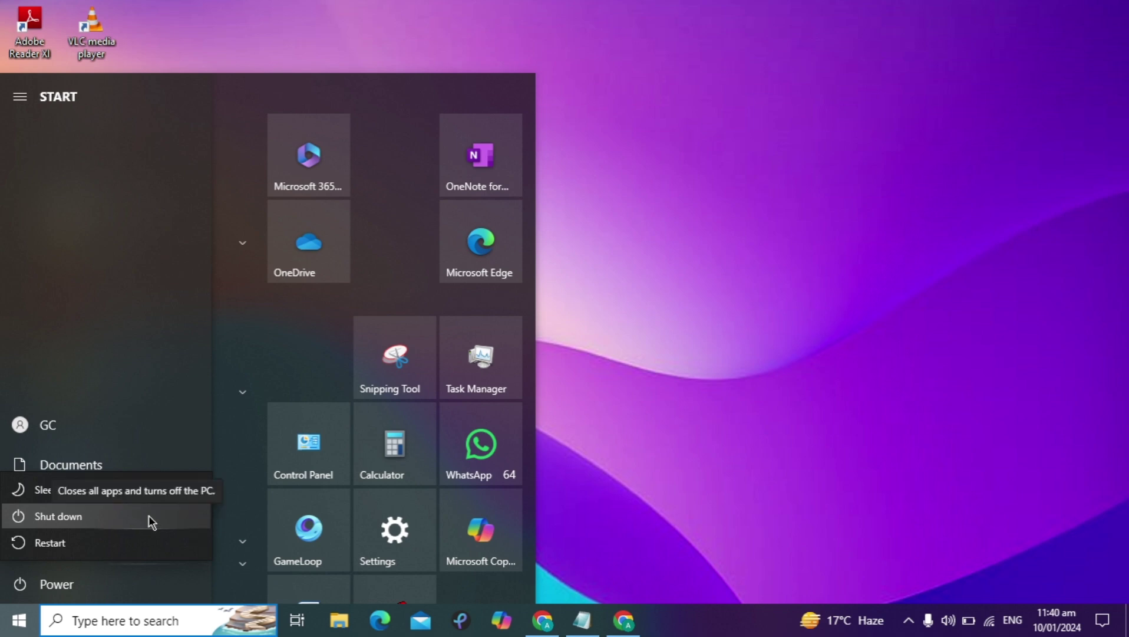